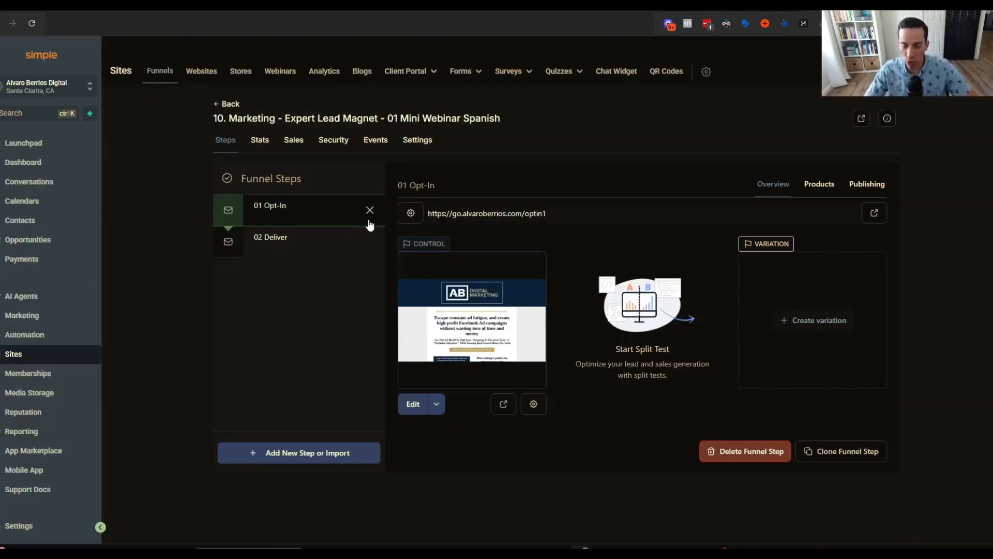
Check the Mini Webinar Spanish funnel's settings to confirm the head and body tracking code fields are empty.
{"action": "left_click", "coordinate": [419, 143]}
{"action": "scroll", "coordinate": [363, 259], "scroll_direction": "down", "scroll_amount": 2}
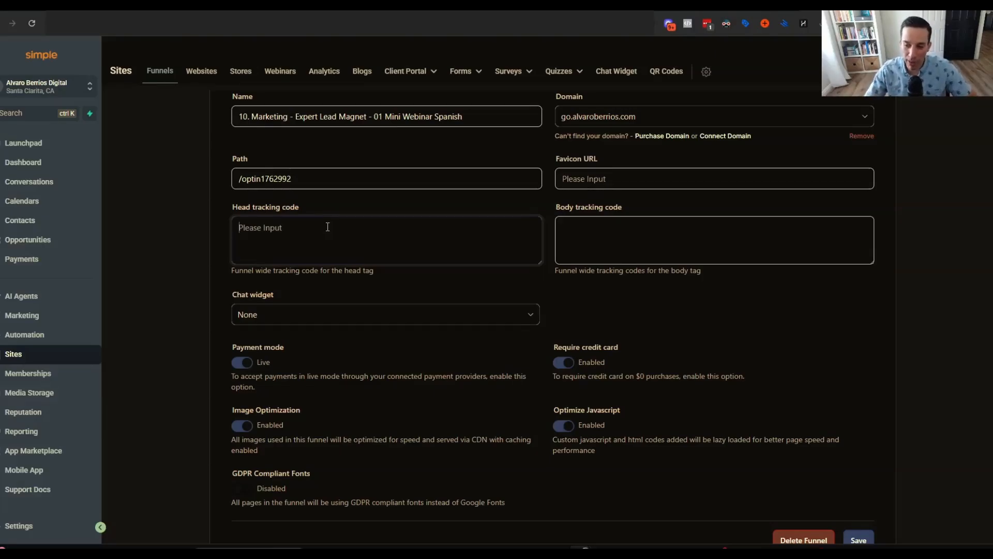
{"action": "scroll", "coordinate": [327, 266], "scroll_direction": "up", "scroll_amount": 2}
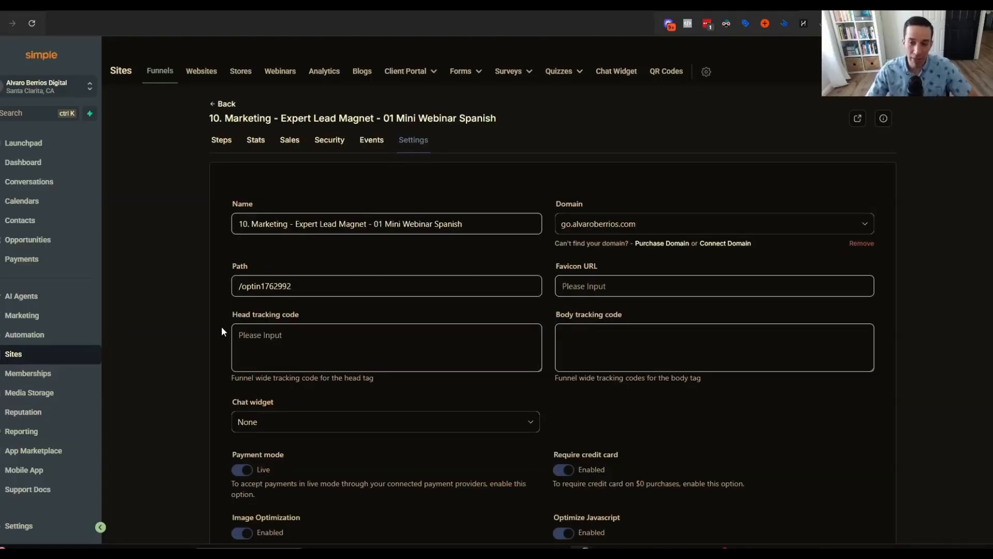
Go back to the funnel's Steps list showing the 01 Opt-In step overview.
{"action": "left_click", "coordinate": [224, 139]}
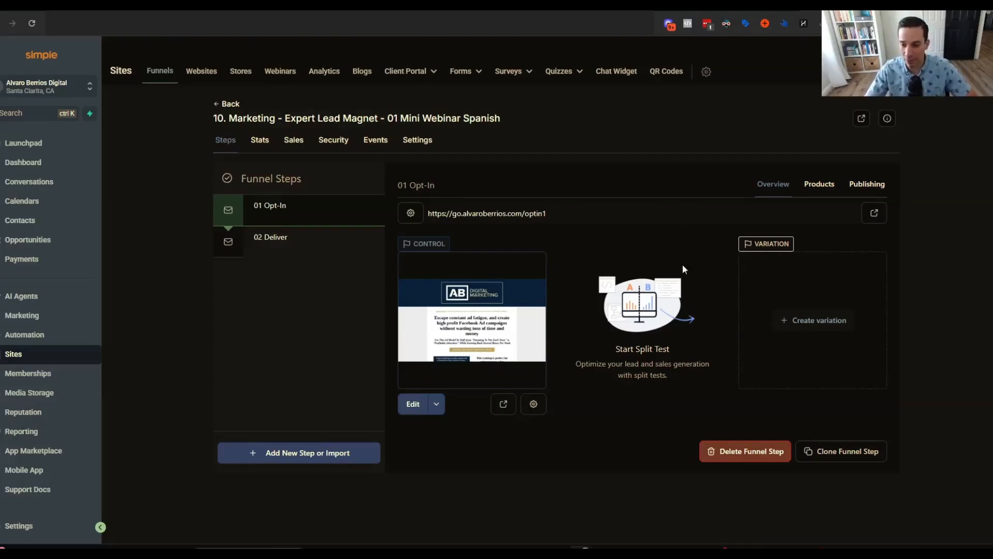
Paste and save the Meta Pixel base code in the 01 Opt-In page's tracking code, then return to the funnel.
{"action": "left_click", "coordinate": [413, 405]}
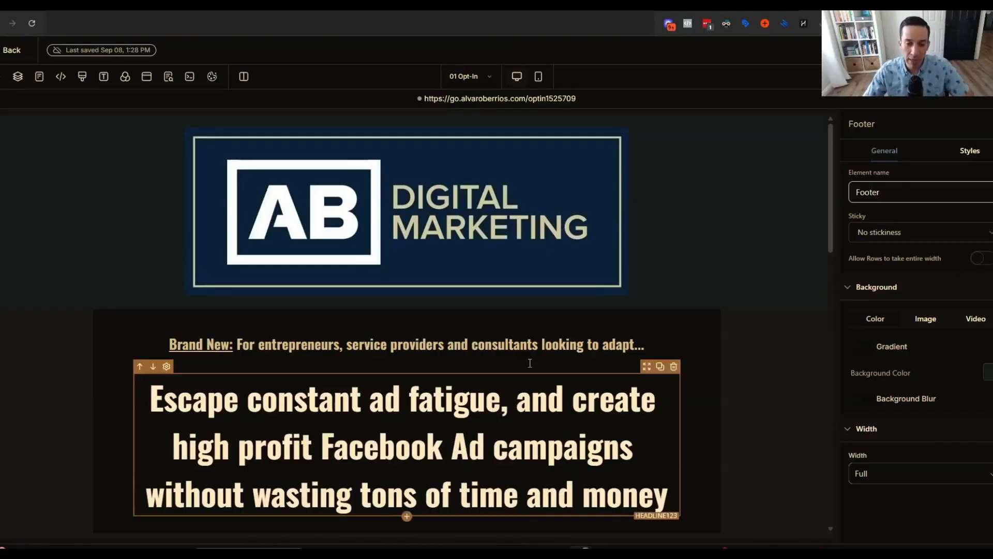
{"action": "left_click", "coordinate": [59, 77]}
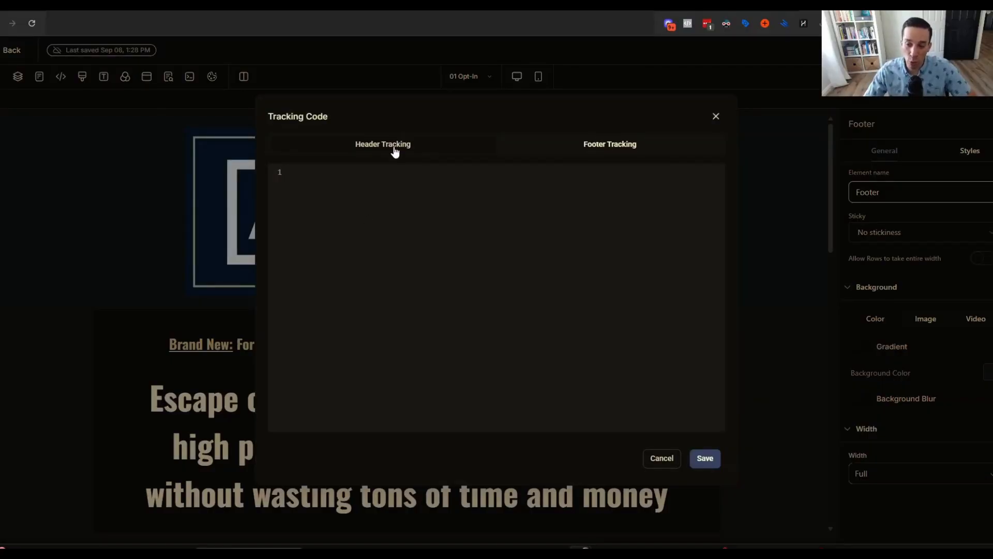
{"action": "left_click", "coordinate": [574, 145]}
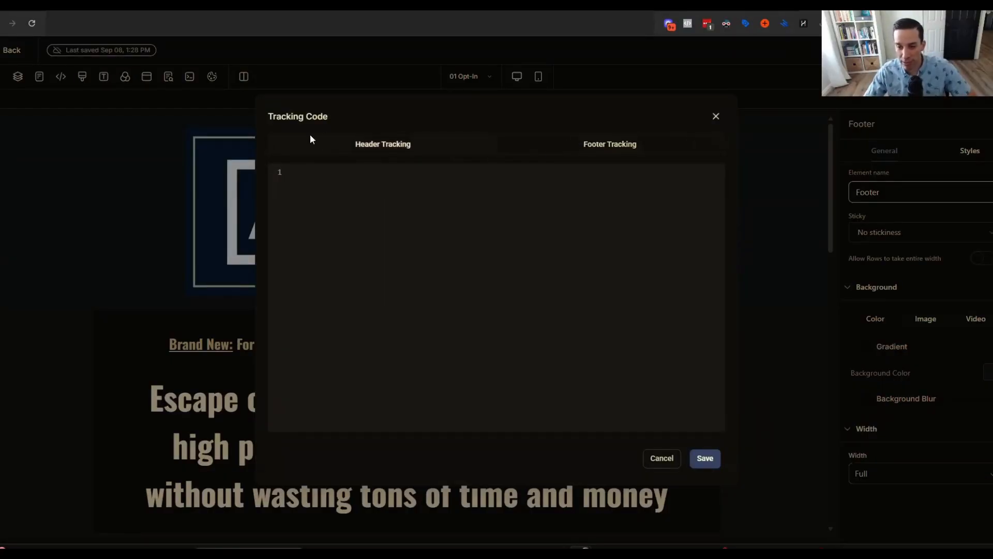
{"action": "left_click", "coordinate": [341, 151]}
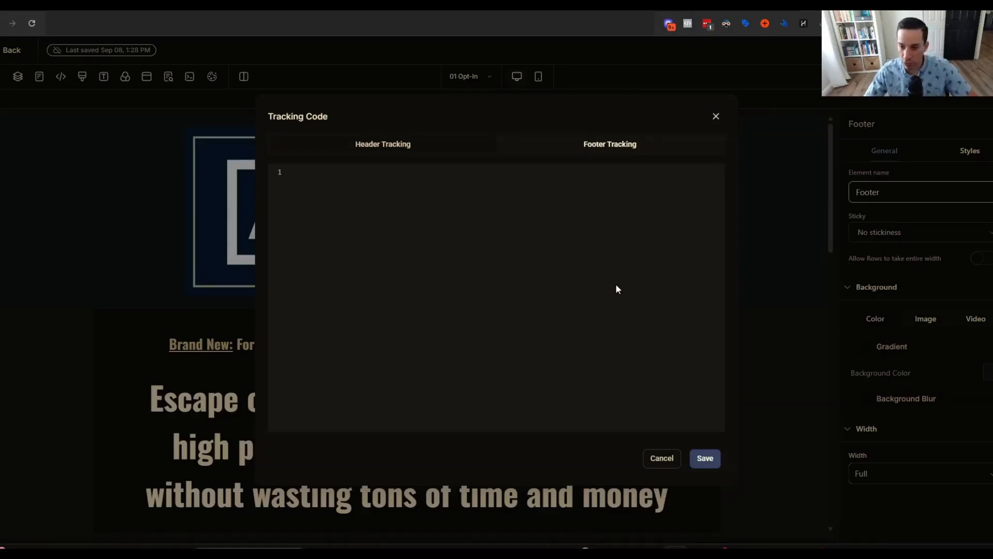
{"action": "key", "text": "ctrl+v"}
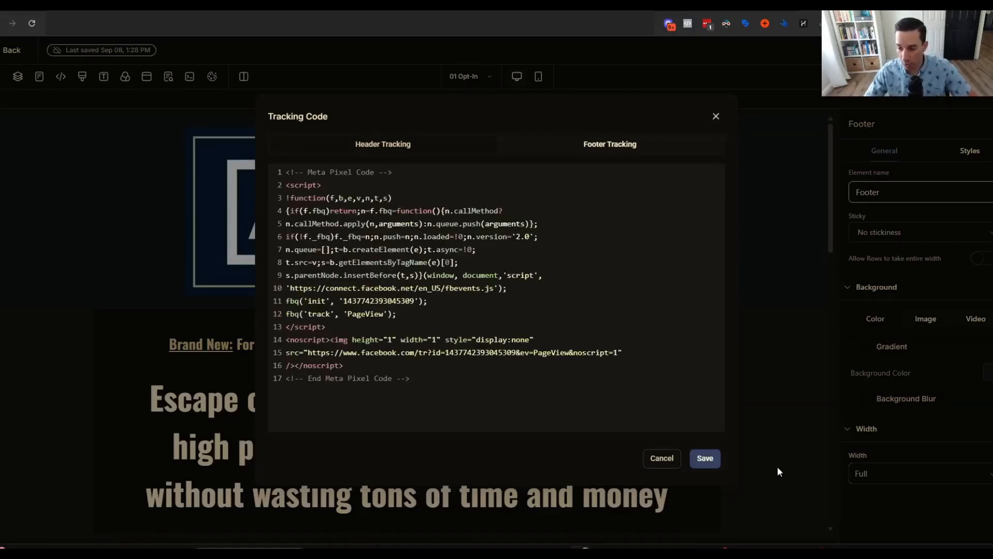
{"action": "left_click", "coordinate": [705, 459]}
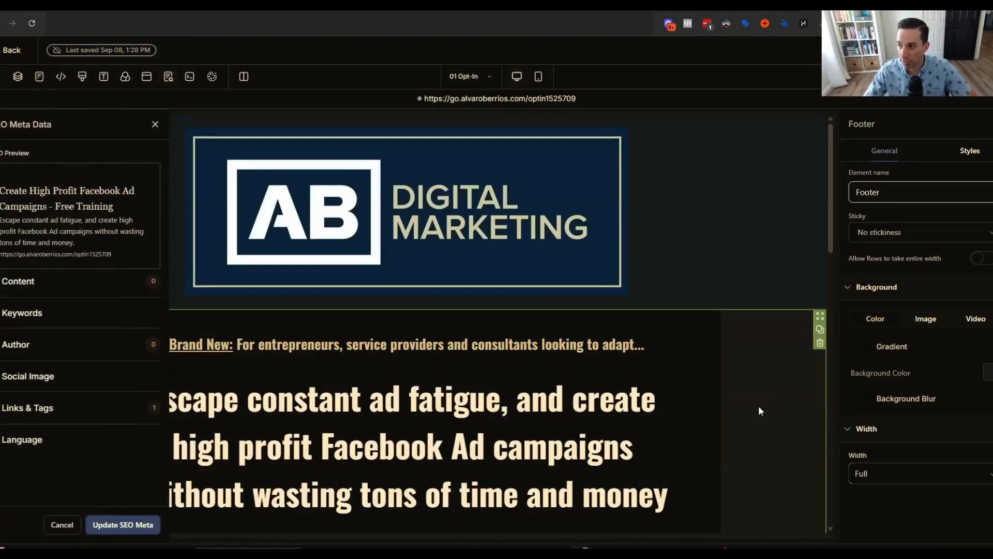
{"action": "left_click", "coordinate": [6, 51]}
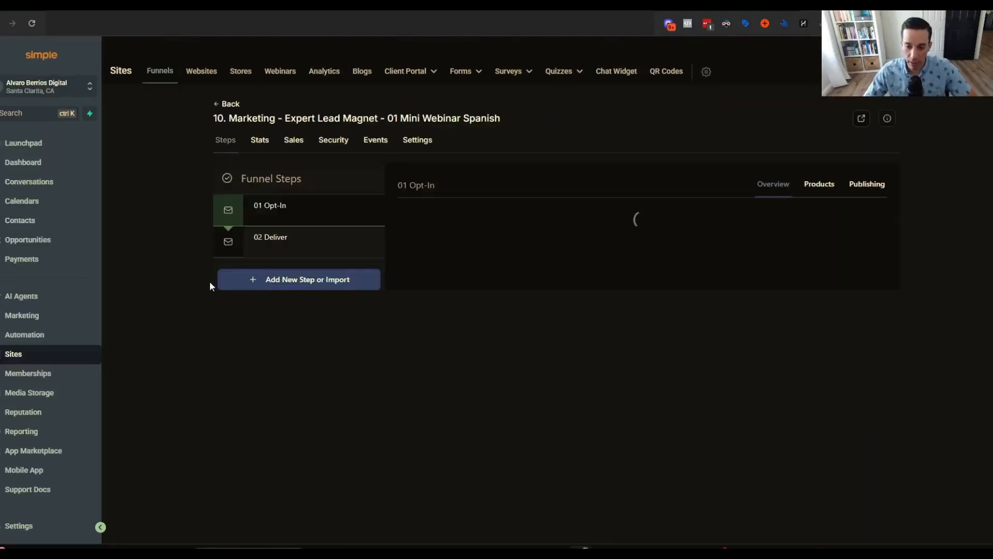
Open the 02 Deliver step's control page in the page builder.
{"action": "left_click", "coordinate": [296, 242]}
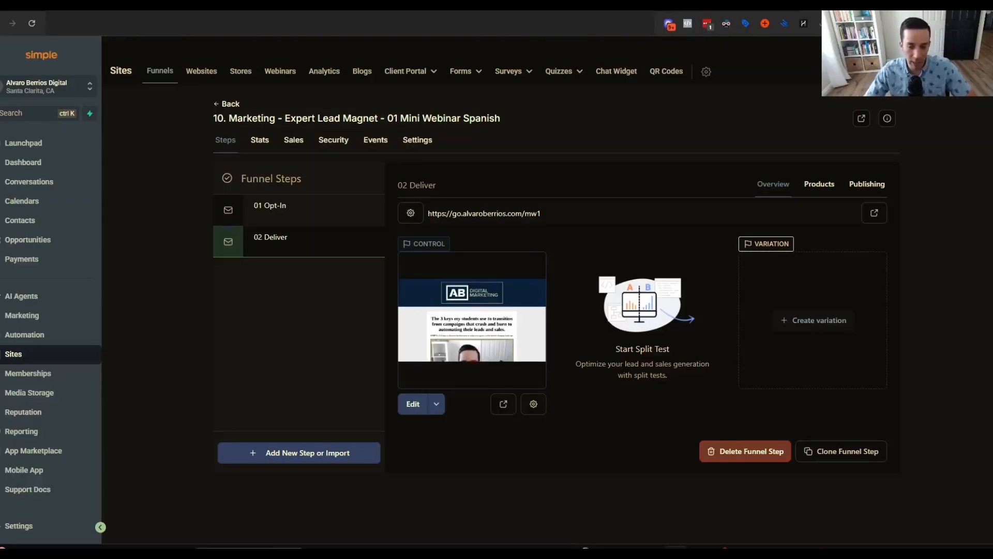
{"action": "left_click", "coordinate": [413, 404]}
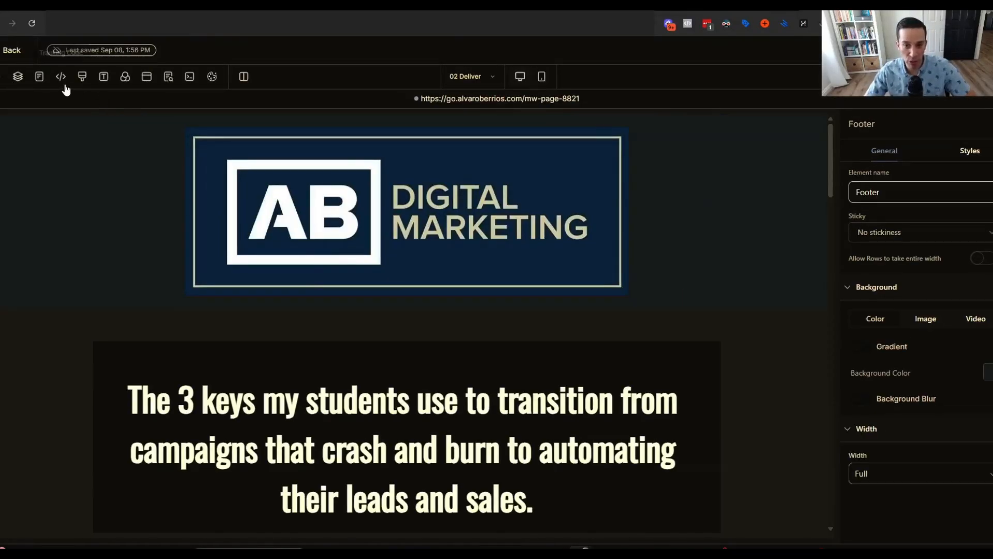
Paste the Meta Pixel snippet with its fbq('track','Lead') line into the Deliver page's Footer Tracking.
{"action": "left_click", "coordinate": [61, 78]}
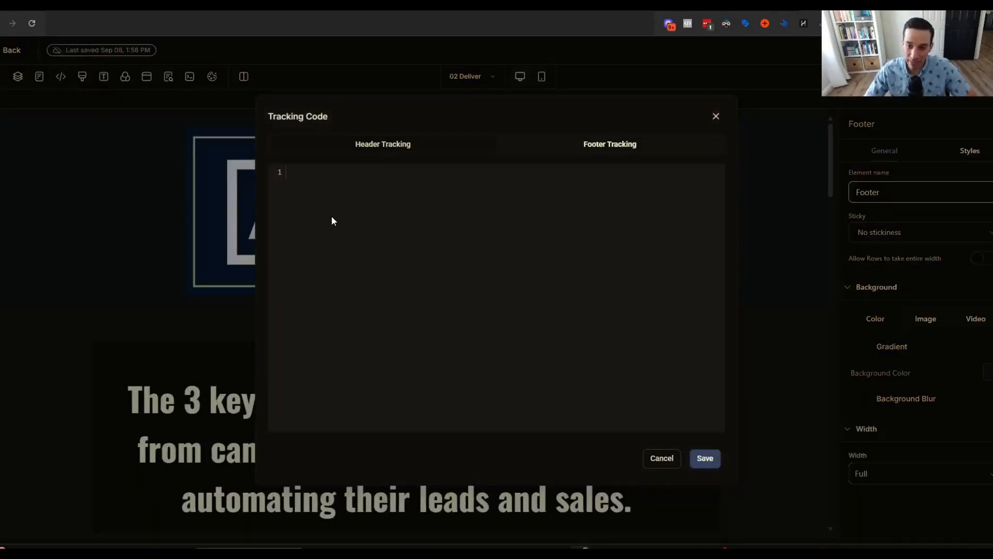
{"action": "key", "text": "ctrl+v"}
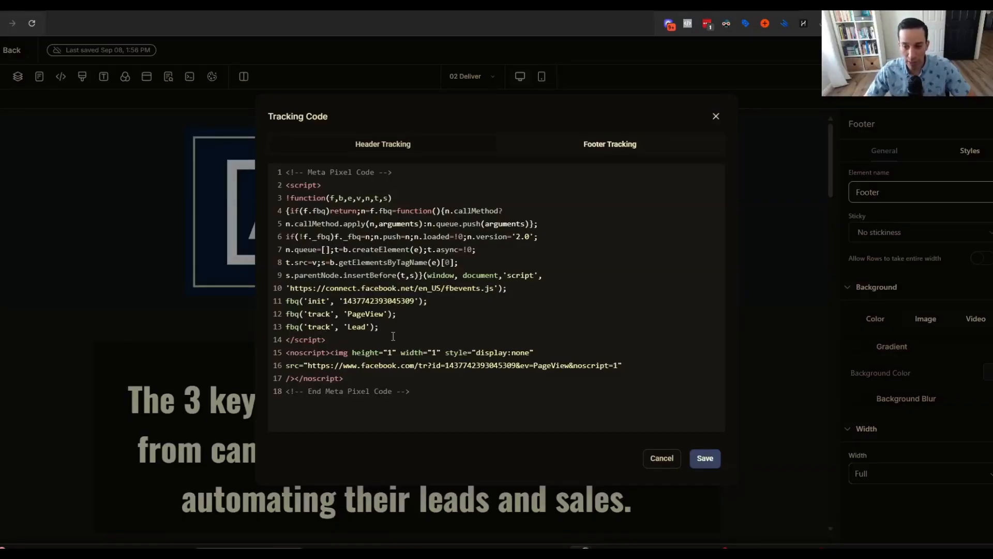
{"action": "key", "text": "BackSpace"}
{"action": "key", "text": "BackSpace"}
{"action": "key", "text": "BackSpace"}
{"action": "key", "text": "BackSpace"}
{"action": "key", "text": "BackSpace"}
{"action": "key", "text": "BackSpace"}
{"action": "key", "text": "BackSpace"}
{"action": "key", "text": "BackSpace"}
{"action": "key", "text": "BackSpace"}
{"action": "key", "text": "BackSpace"}
{"action": "key", "text": "BackSpace"}
{"action": "key", "text": "BackSpace"}
{"action": "key", "text": "BackSpace"}
{"action": "key", "text": "BackSpace"}
{"action": "key", "text": "BackSpace"}
{"action": "key", "text": "BackSpace"}
{"action": "key", "text": "BackSpace"}
{"action": "key", "text": "BackSpace"}
{"action": "key", "text": "BackSpace"}
{"action": "key", "text": "BackSpace"}
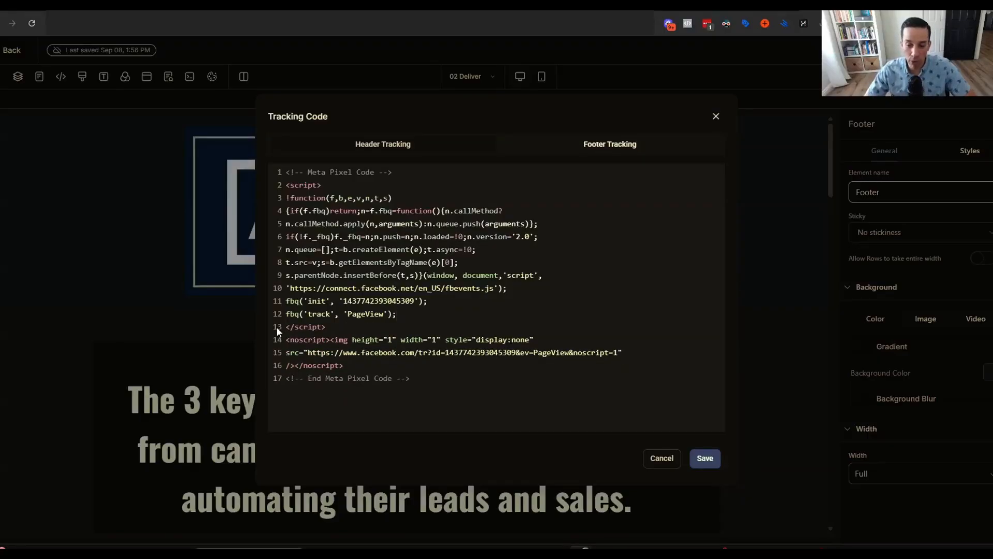
{"action": "key", "text": "ctrl+z"}
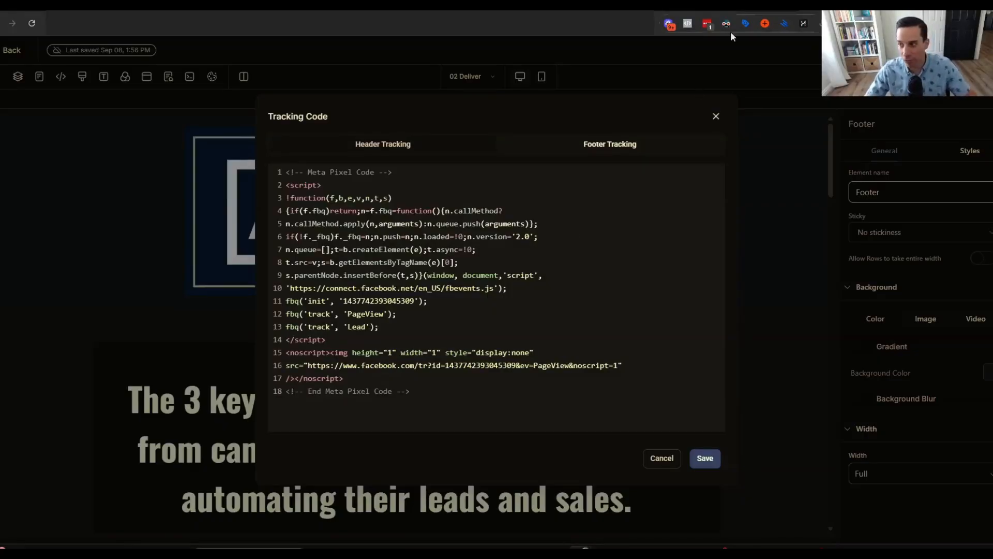
{"action": "key", "text": "ctrl+t"}
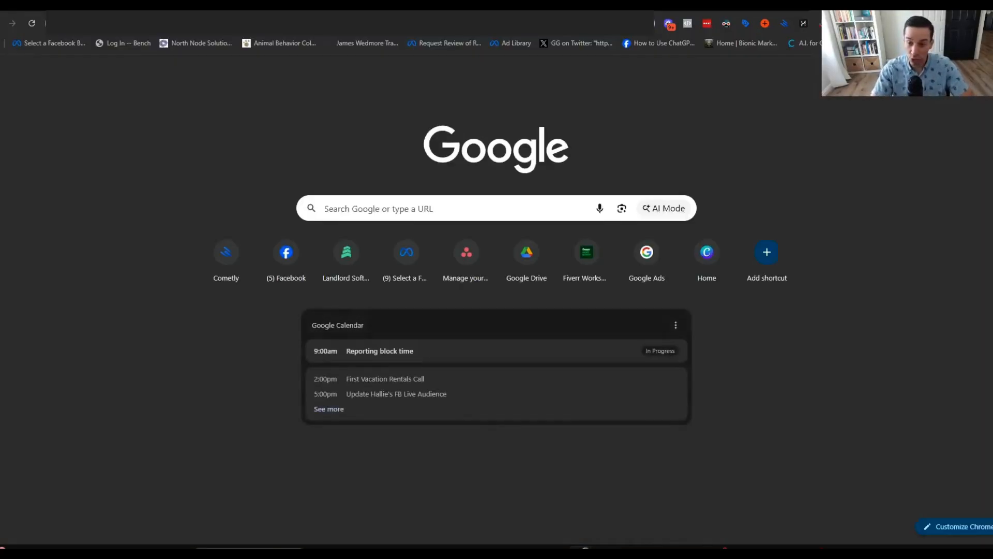
Search Google for 'facebook standard events' and open Meta's standard events specifications page.
{"action": "type", "text": "facebook stand"}
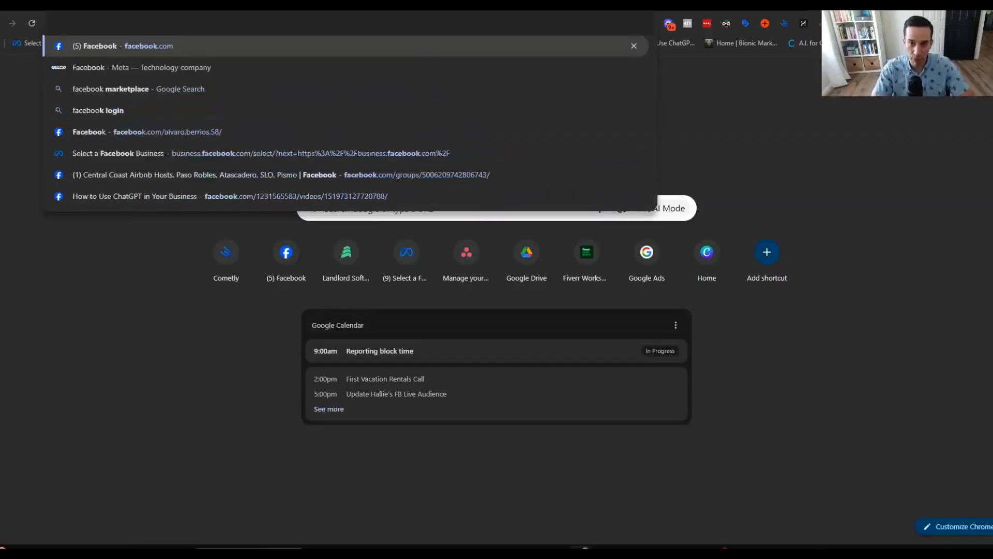
{"action": "type", "text": "ard events"}
{"action": "key", "text": "Return"}
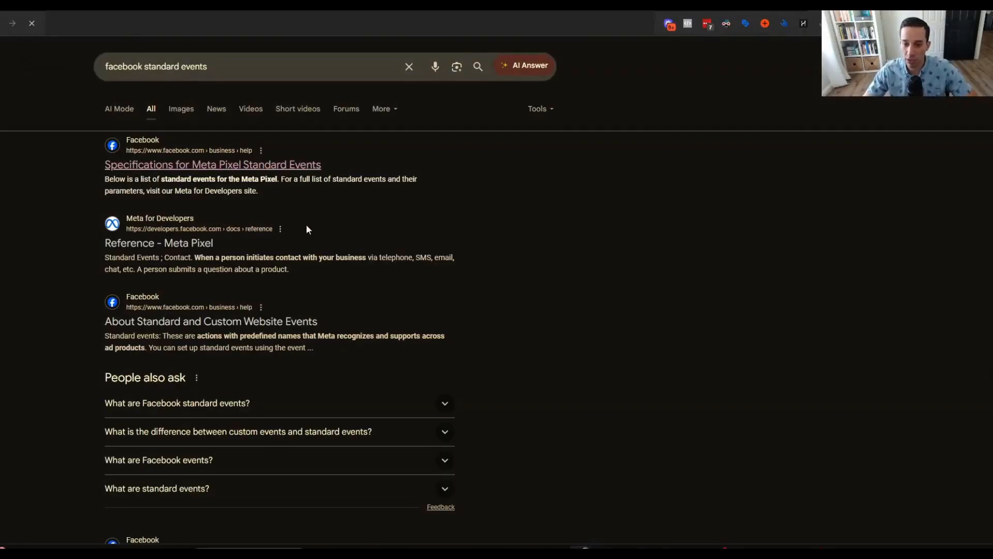
{"action": "left_click", "coordinate": [219, 165]}
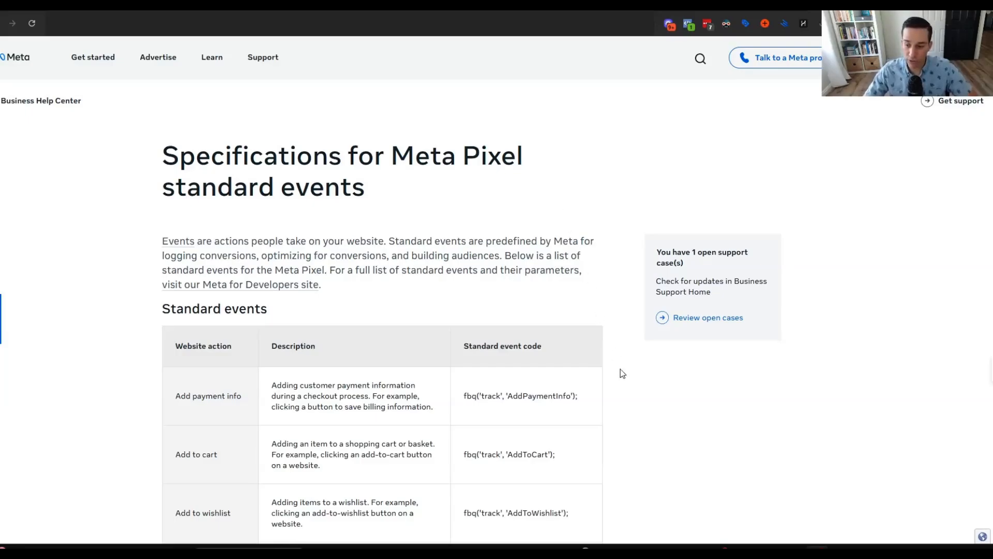
Scroll through Meta's standard events table, examining the Purchase event's 0.00 value.
{"action": "scroll", "coordinate": [640, 403], "scroll_direction": "down", "scroll_amount": 2}
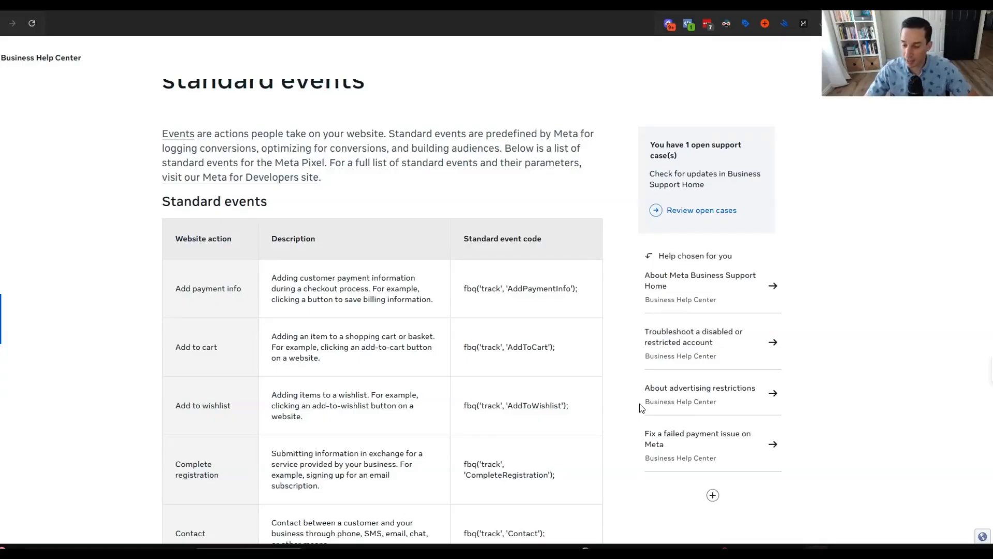
{"action": "scroll", "coordinate": [641, 408], "scroll_direction": "down", "scroll_amount": 2}
{"action": "scroll", "coordinate": [618, 415], "scroll_direction": "down", "scroll_amount": 1}
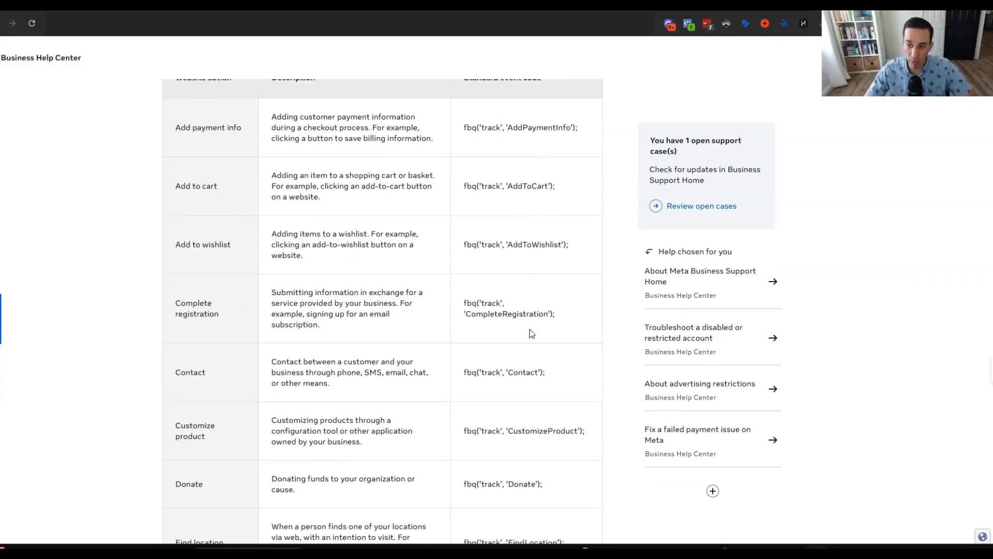
{"action": "scroll", "coordinate": [570, 383], "scroll_direction": "down", "scroll_amount": 2}
{"action": "scroll", "coordinate": [569, 383], "scroll_direction": "down", "scroll_amount": 3}
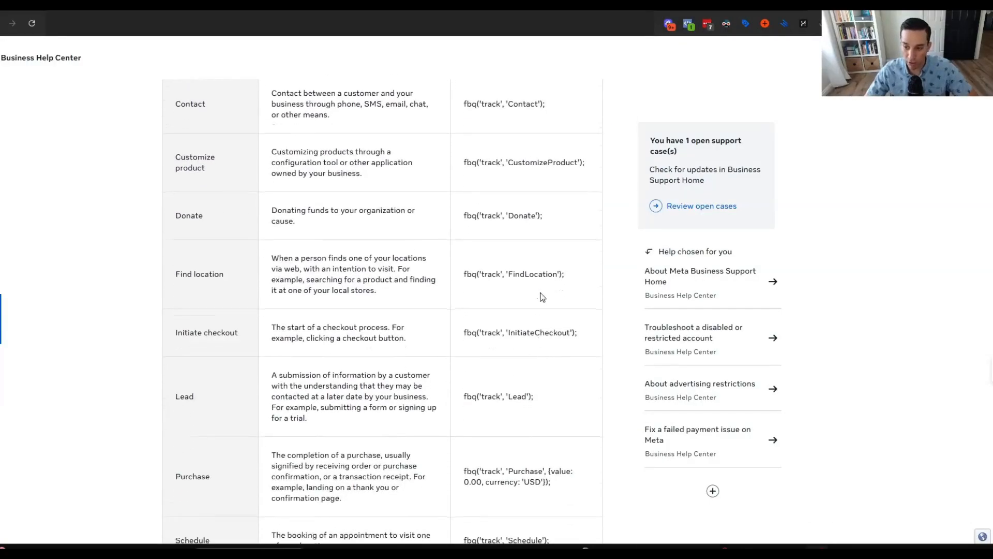
{"action": "scroll", "coordinate": [550, 388], "scroll_direction": "down", "scroll_amount": 3}
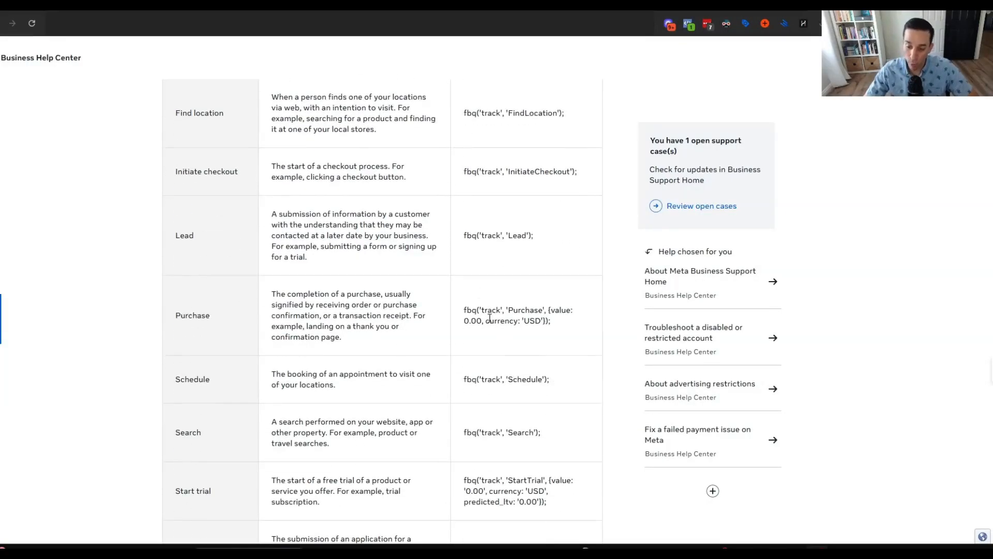
{"action": "left_click_drag", "start_coordinate": [464, 321], "coordinate": [484, 319]}
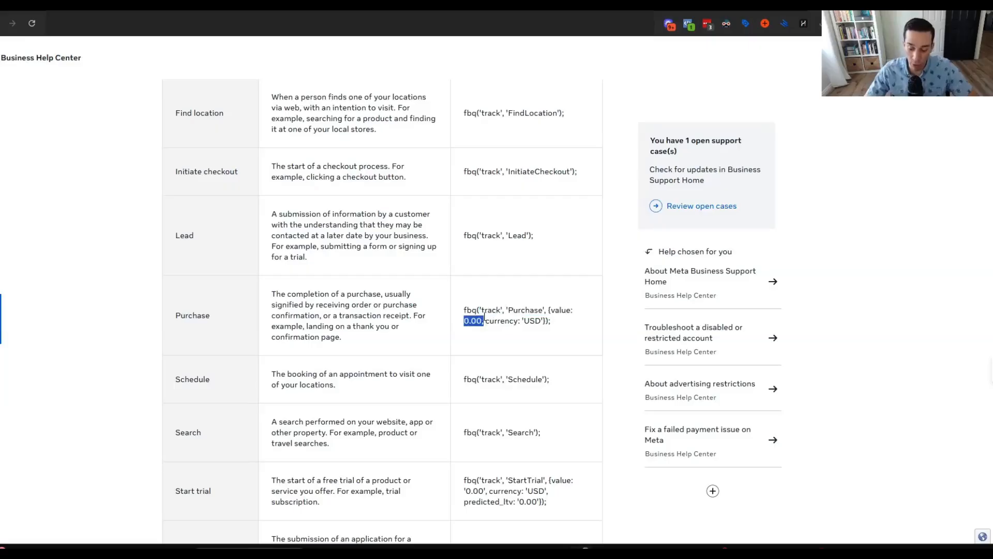
{"action": "left_click", "coordinate": [550, 381]}
Locate the Lead event's fbq('track', 'Lead') code in the standard events table.
{"action": "scroll", "coordinate": [550, 382], "scroll_direction": "down", "scroll_amount": 5}
{"action": "scroll", "coordinate": [510, 349], "scroll_direction": "down", "scroll_amount": 4}
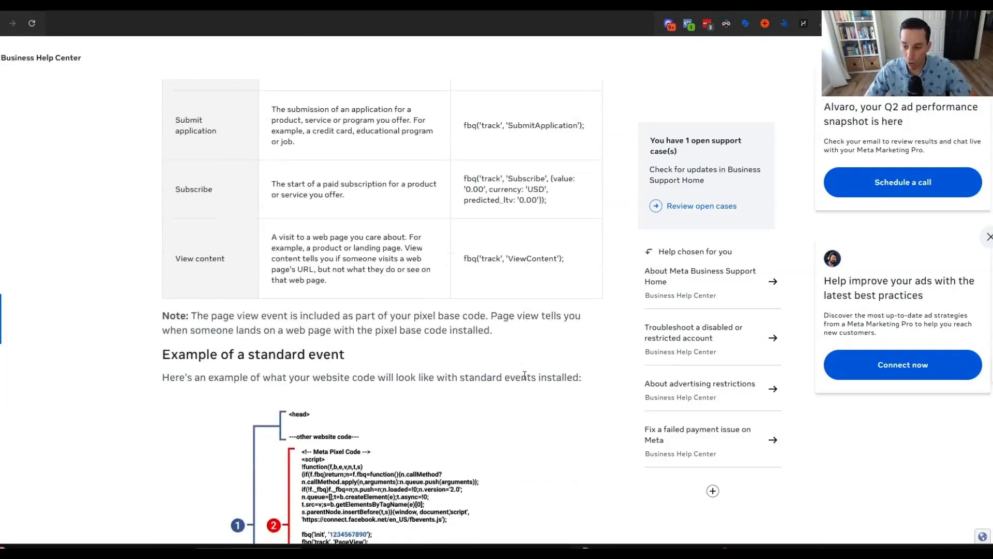
{"action": "scroll", "coordinate": [517, 373], "scroll_direction": "up", "scroll_amount": 15}
{"action": "scroll", "coordinate": [524, 393], "scroll_direction": "down", "scroll_amount": 15}
{"action": "scroll", "coordinate": [524, 405], "scroll_direction": "down", "scroll_amount": 3}
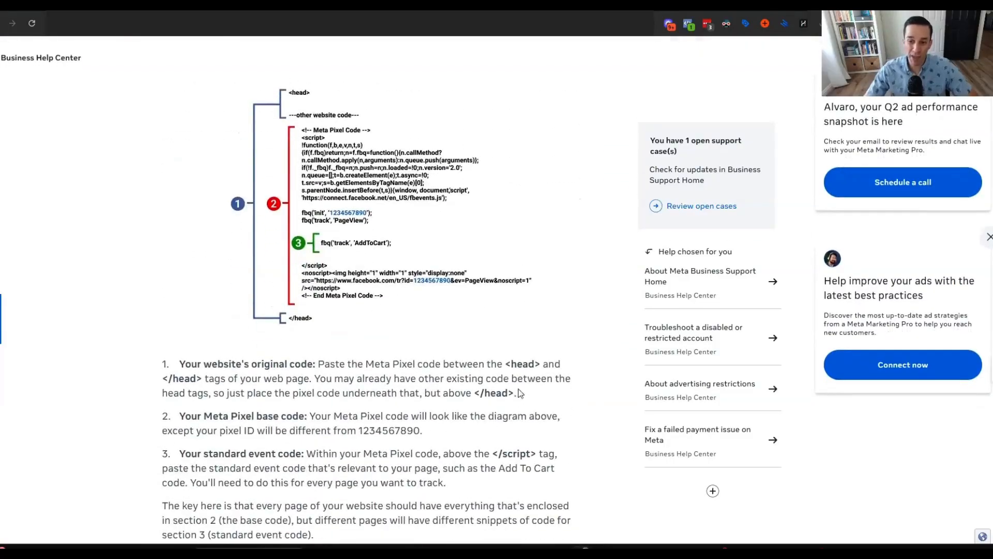
{"action": "scroll", "coordinate": [476, 391], "scroll_direction": "up", "scroll_amount": 2}
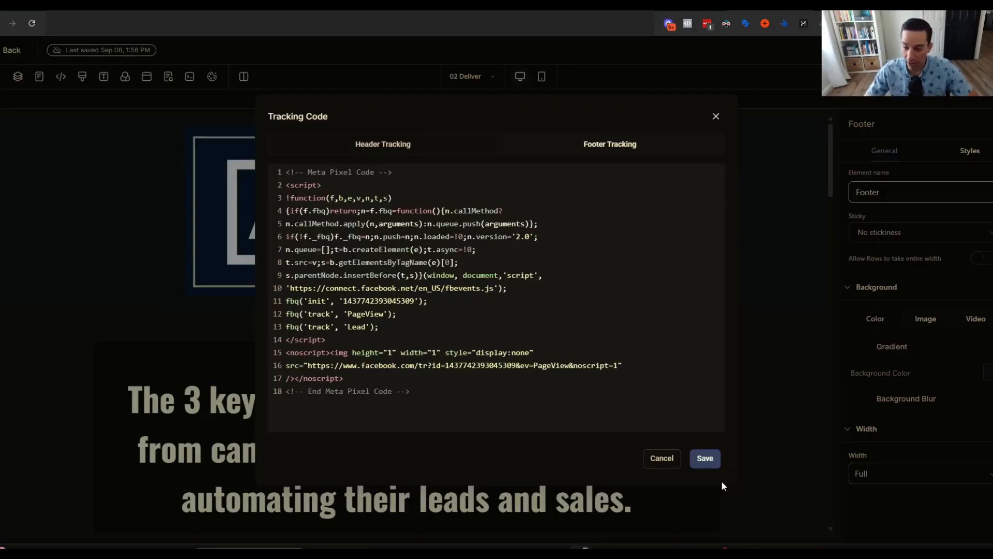
Save the Deliver page's footer code with the Lead event and exit to the funnel steps.
{"action": "left_click", "coordinate": [705, 459]}
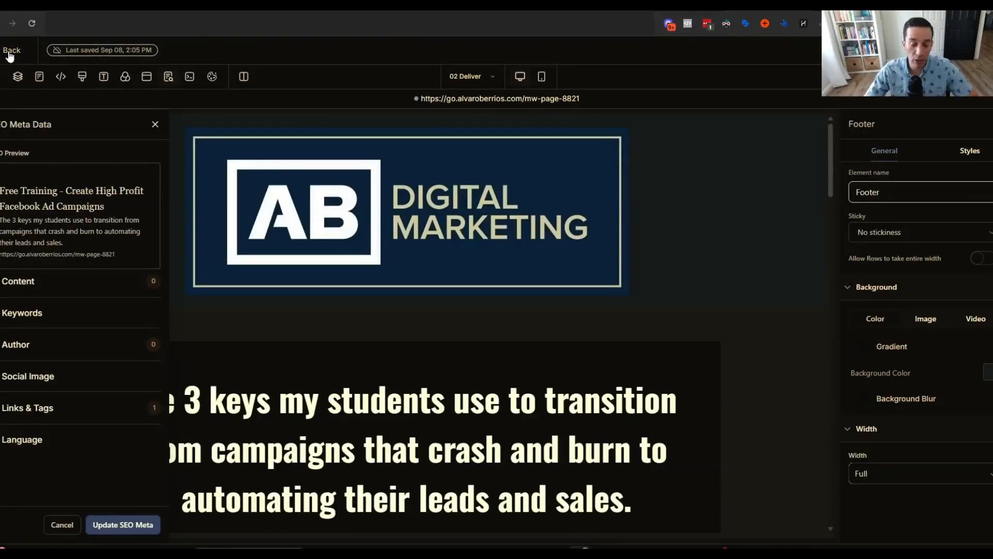
{"action": "left_click", "coordinate": [10, 50]}
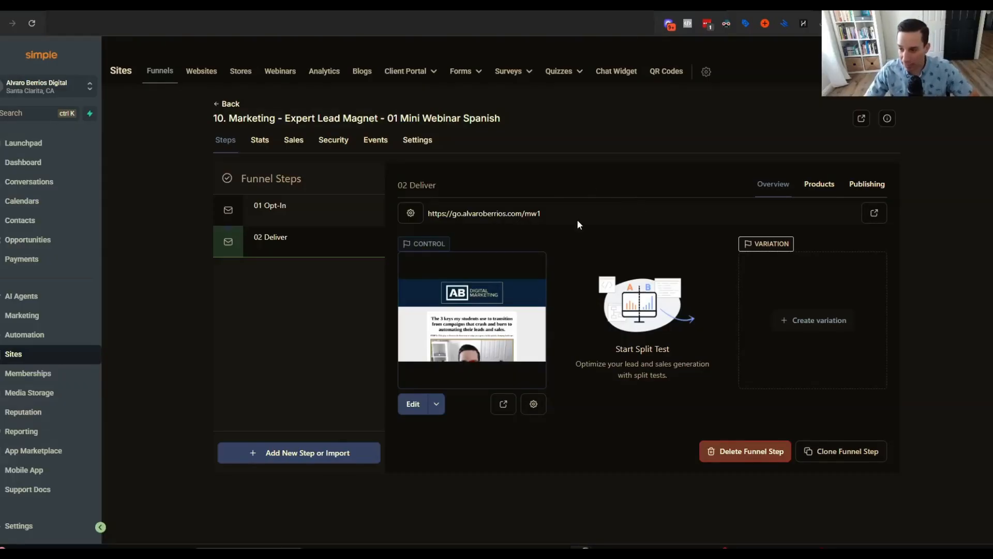
Open the live Deliver page and confirm Meta Pixel Helper shows Lead and PageView firing.
{"action": "left_click", "coordinate": [867, 218]}
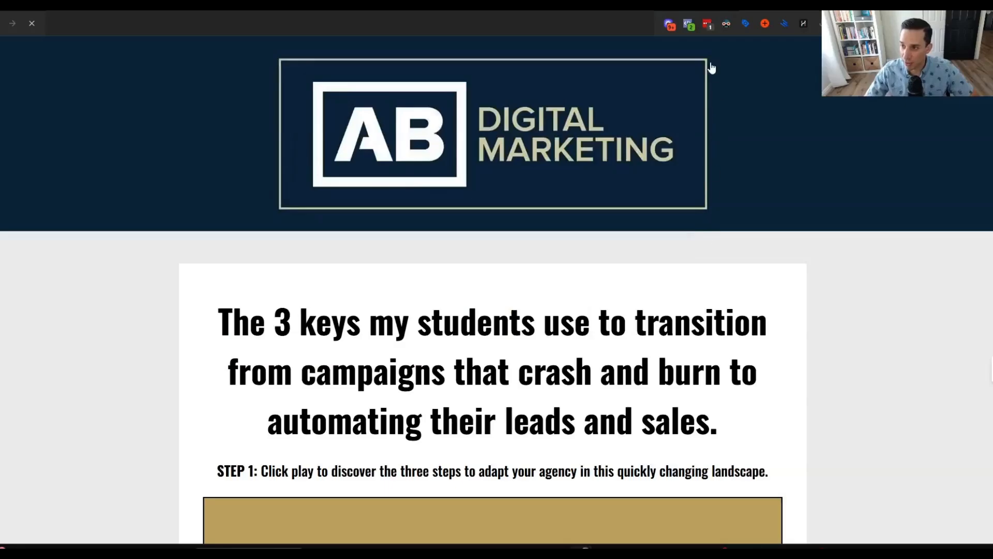
{"action": "left_click", "coordinate": [689, 24]}
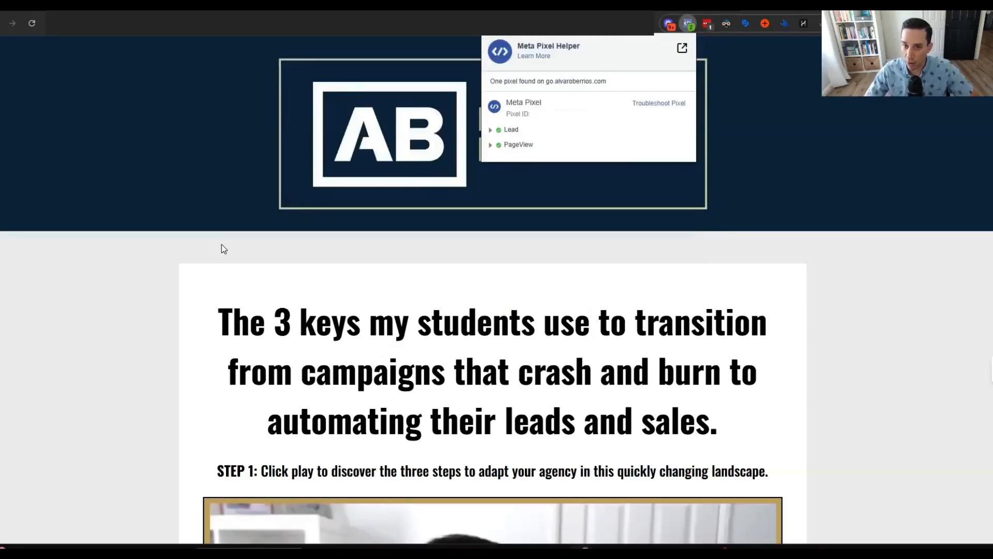
{"action": "left_click", "coordinate": [371, 350]}
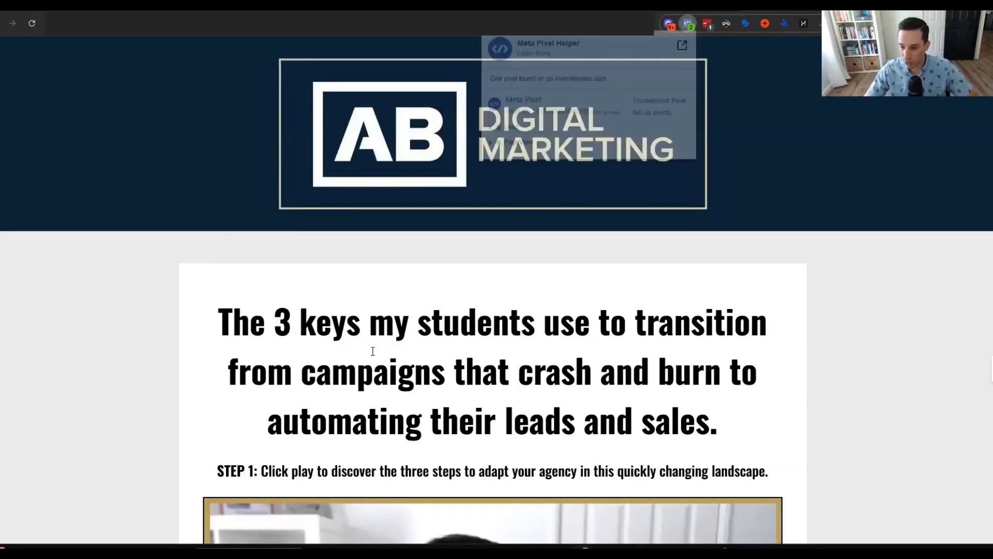
{"action": "left_click", "coordinate": [692, 26]}
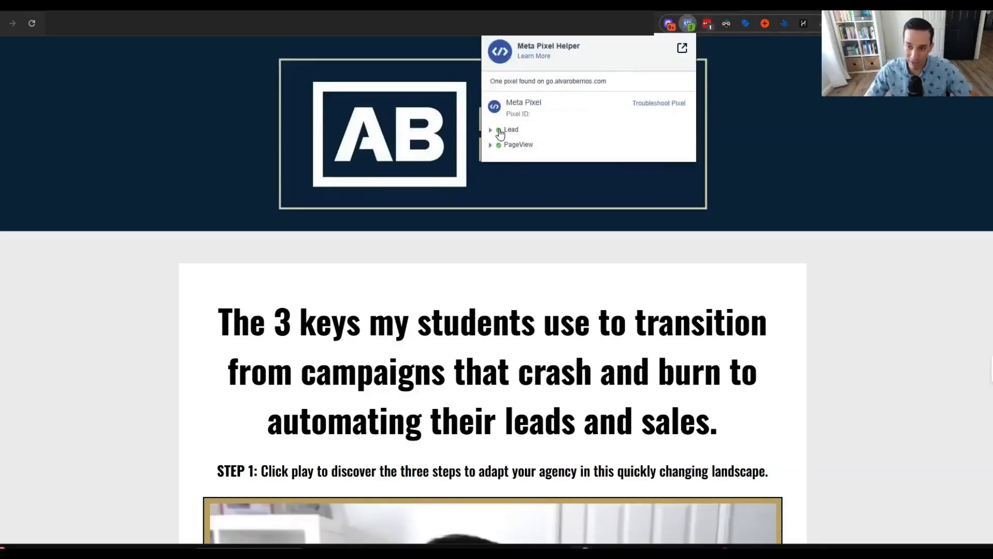
{"action": "left_click", "coordinate": [808, 10]}
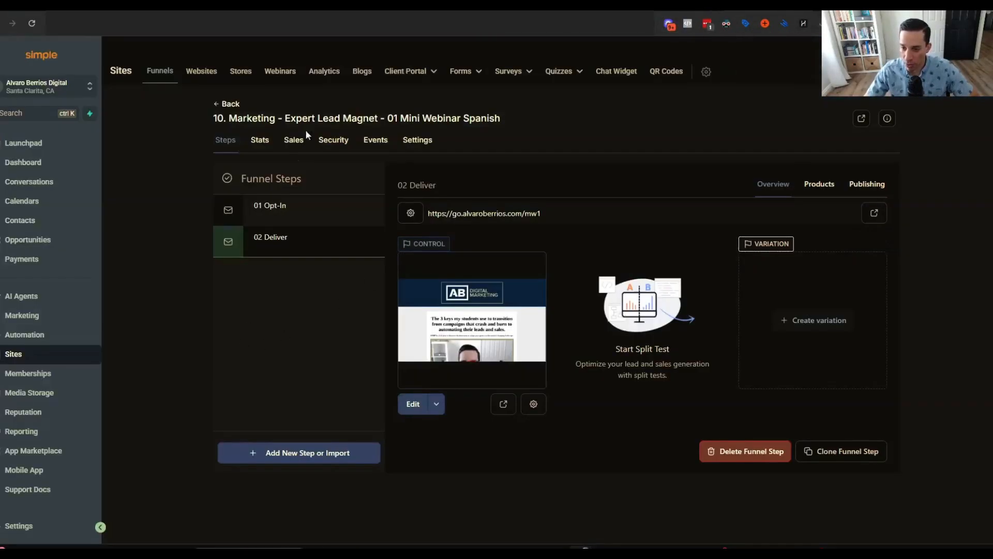
Enlarge the funnel settings' empty head and body tracking code fields, then view the funnel Stats.
{"action": "left_click", "coordinate": [420, 142]}
{"action": "scroll", "coordinate": [243, 353], "scroll_direction": "down", "scroll_amount": 1}
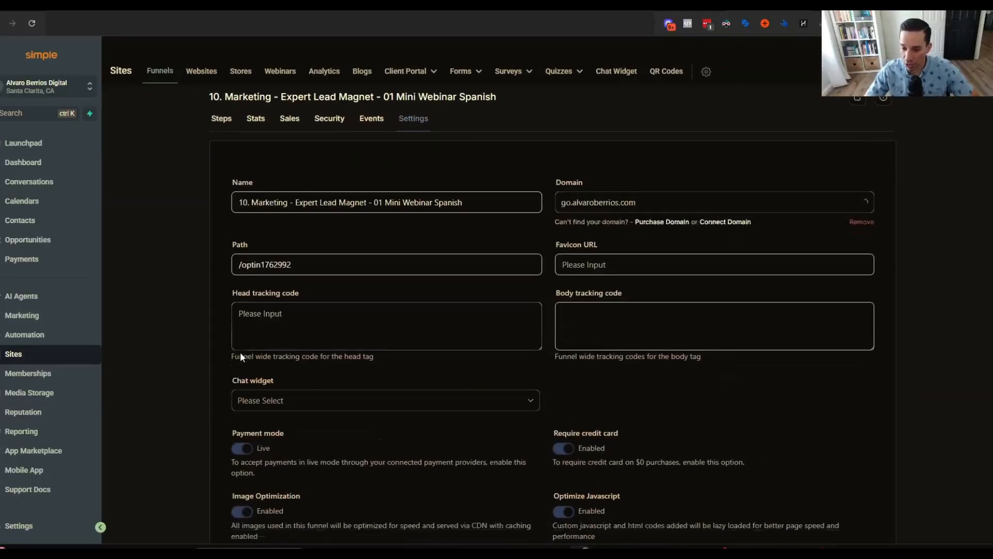
{"action": "scroll", "coordinate": [243, 352], "scroll_direction": "down", "scroll_amount": 2}
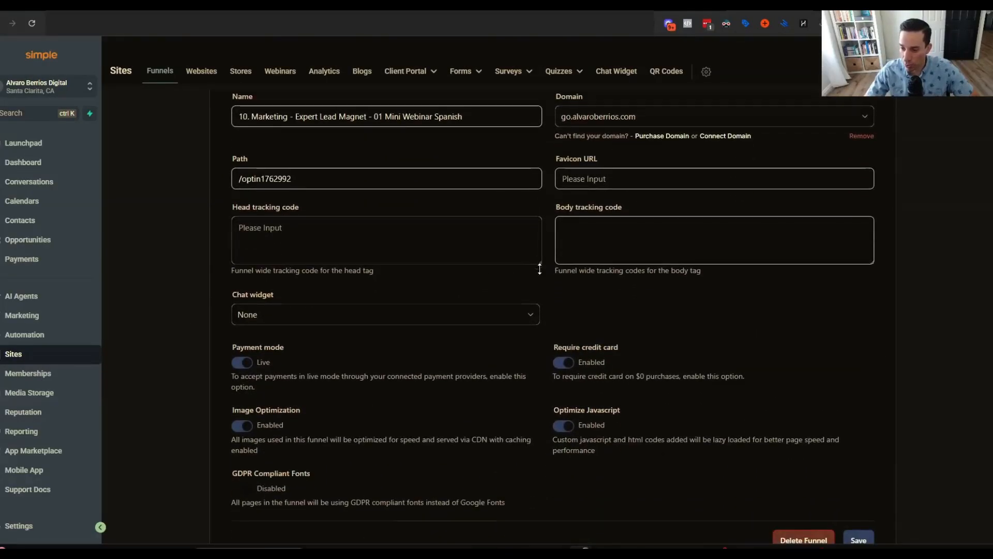
{"action": "left_click_drag", "start_coordinate": [539, 265], "coordinate": [543, 394]}
{"action": "left_click_drag", "start_coordinate": [871, 264], "coordinate": [869, 396]}
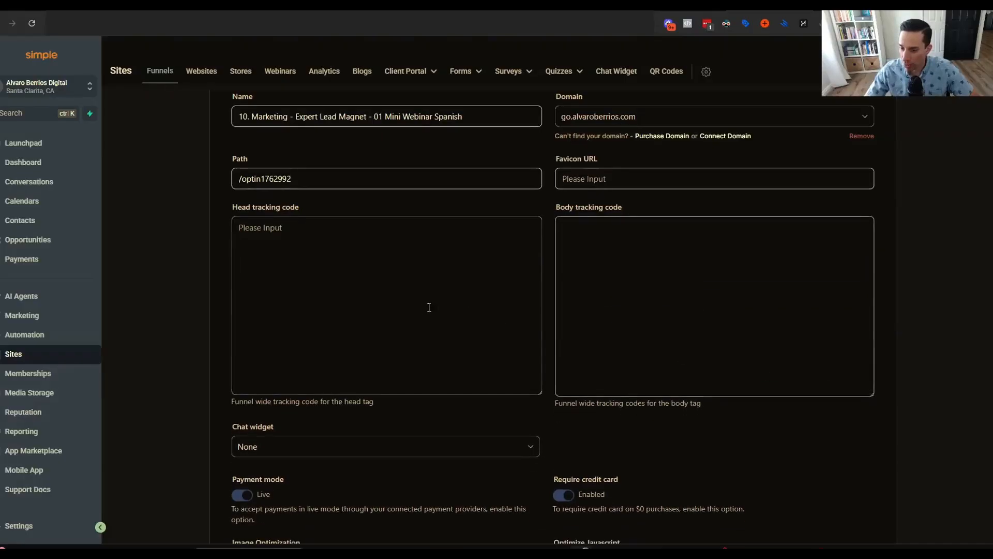
{"action": "scroll", "coordinate": [433, 305], "scroll_direction": "down", "scroll_amount": 4}
{"action": "scroll", "coordinate": [432, 394], "scroll_direction": "up", "scroll_amount": 6}
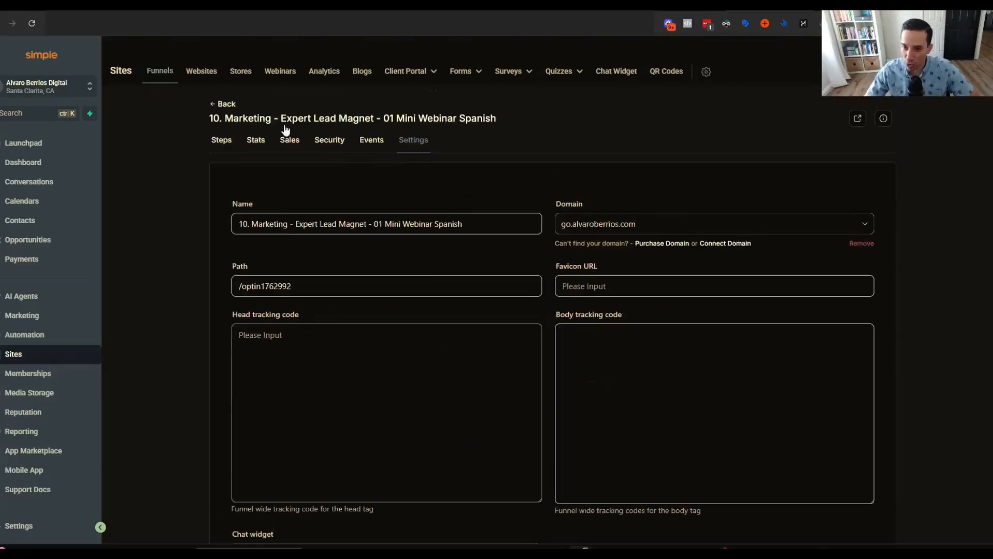
{"action": "left_click", "coordinate": [260, 143]}
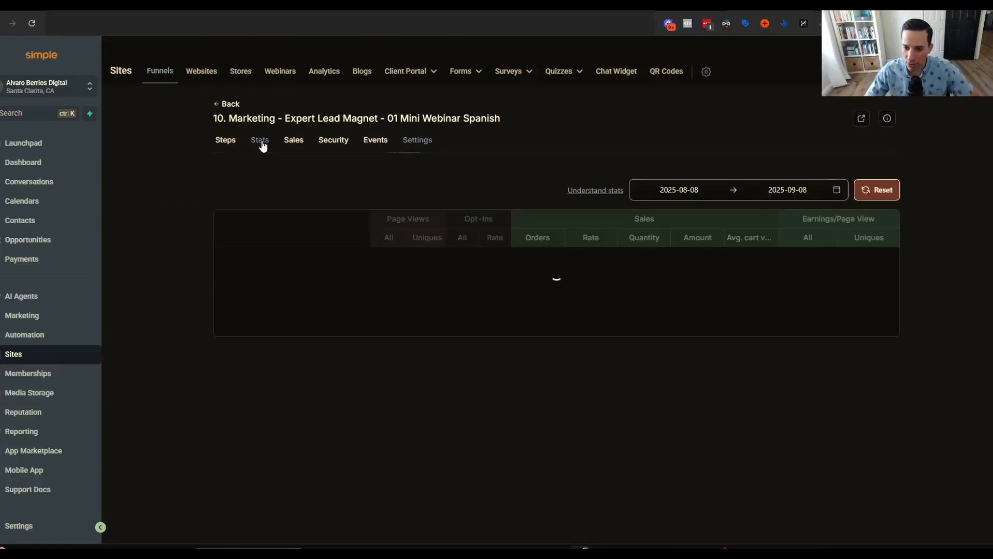
Review the footer tracking code of the 01 Opt-In page from its editor.
{"action": "left_click", "coordinate": [224, 139]}
{"action": "left_click", "coordinate": [306, 220]}
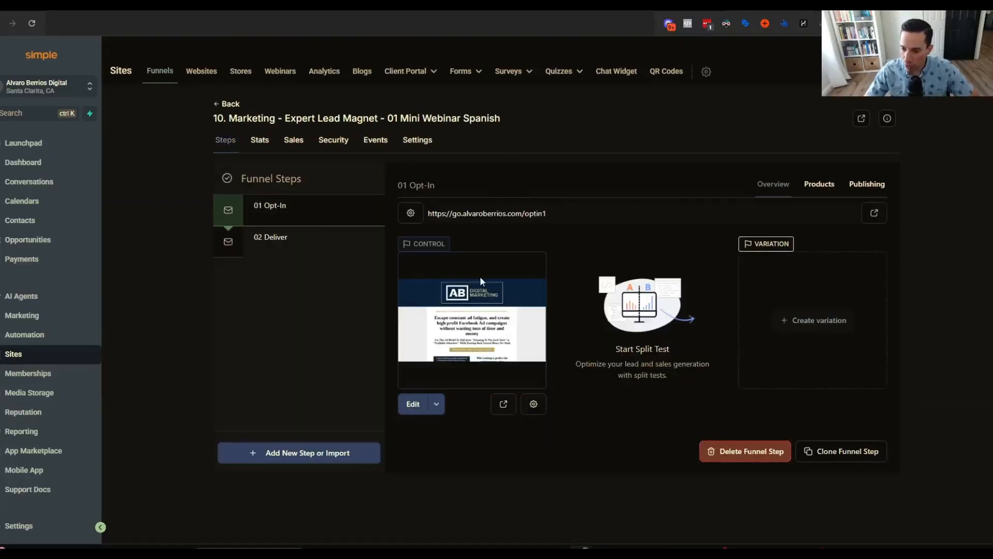
{"action": "left_click", "coordinate": [412, 409]}
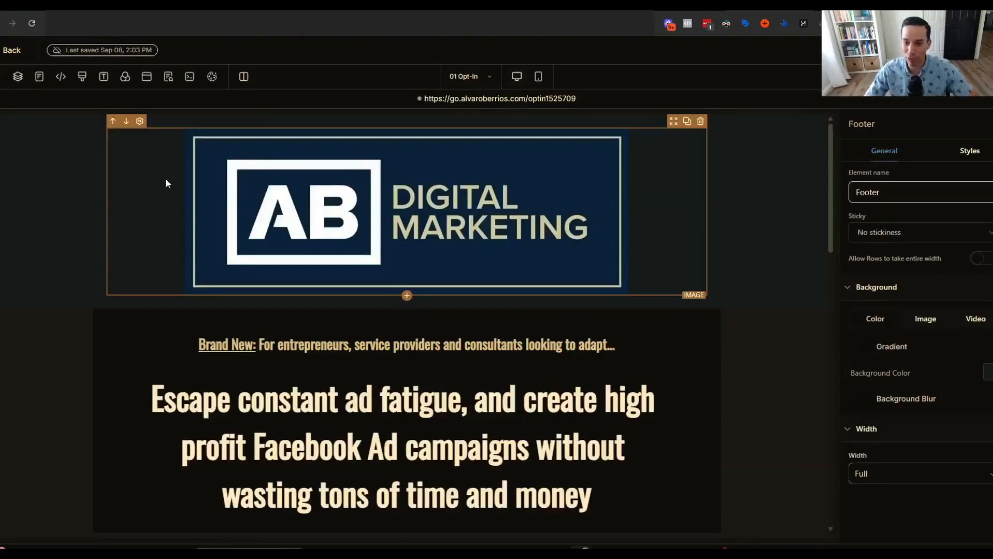
{"action": "left_click", "coordinate": [61, 77]}
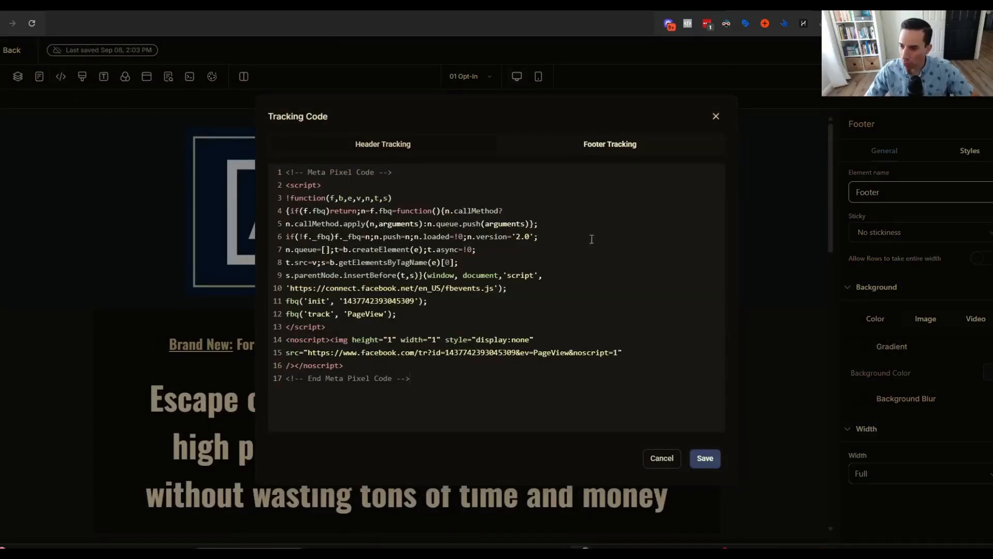
{"action": "left_click", "coordinate": [626, 155]}
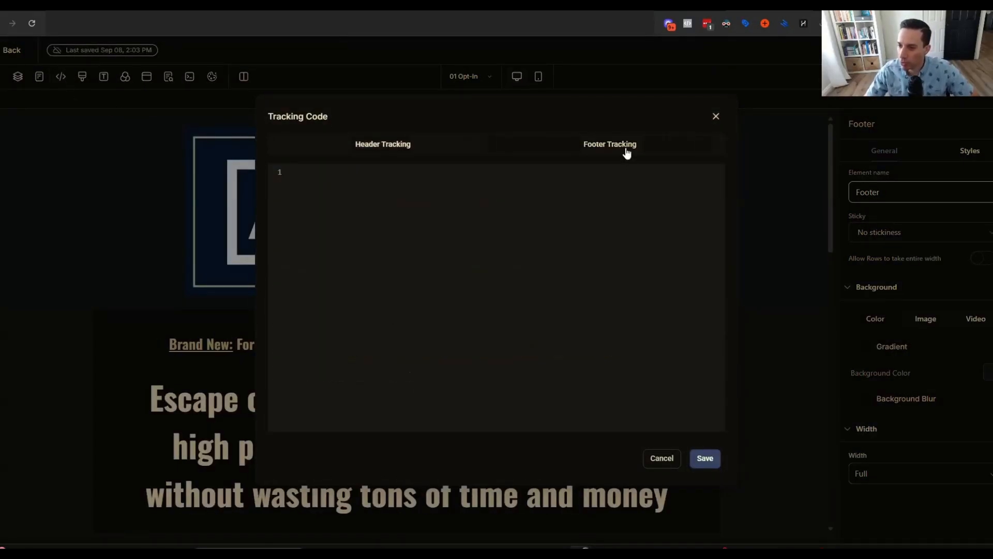
{"action": "left_click", "coordinate": [723, 116]}
Check the 02 Deliver page's Header/Footer Tracking code, then return to the step list.
{"action": "left_click", "coordinate": [10, 50]}
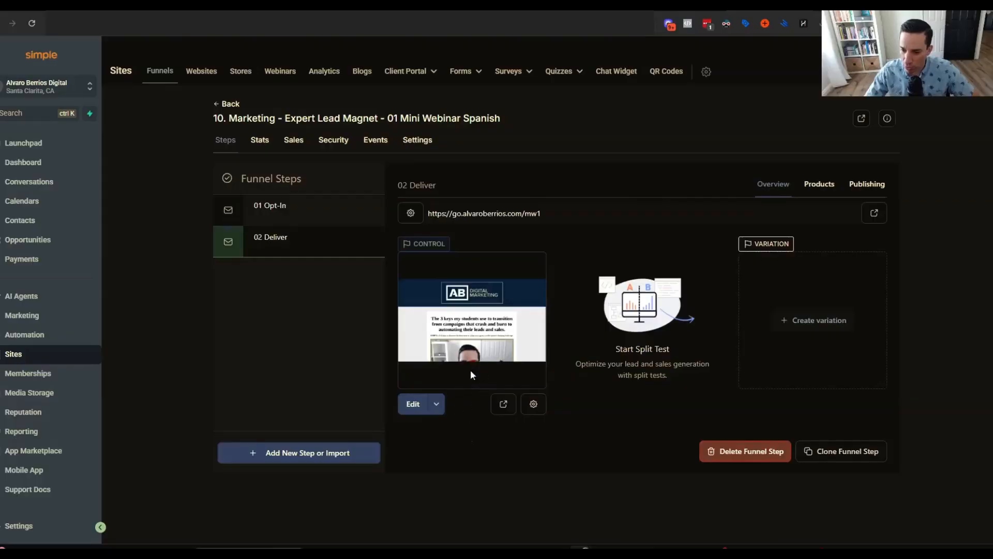
{"action": "left_click", "coordinate": [412, 404]}
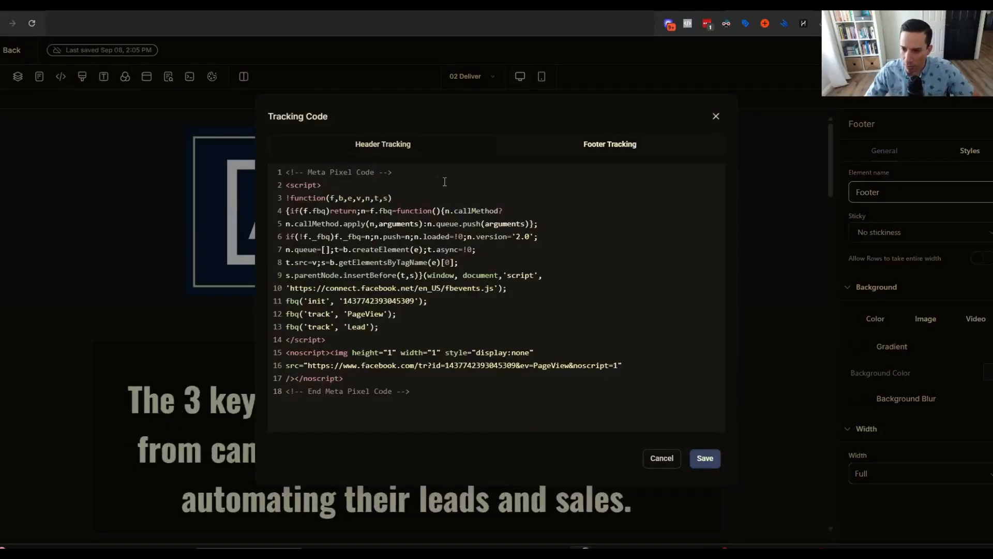
{"action": "left_click", "coordinate": [601, 155]}
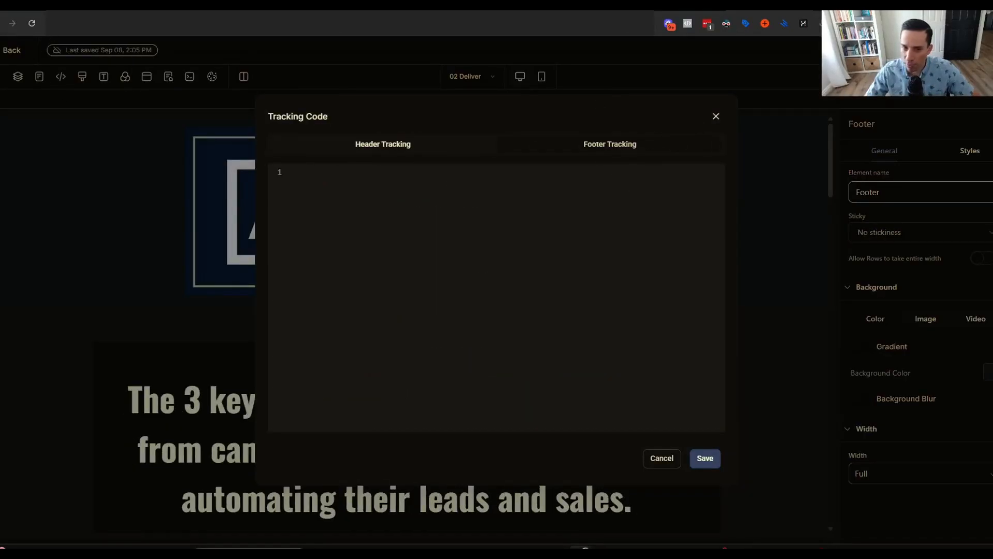
{"action": "left_click", "coordinate": [8, 51]}
{"action": "left_click", "coordinate": [7, 52]}
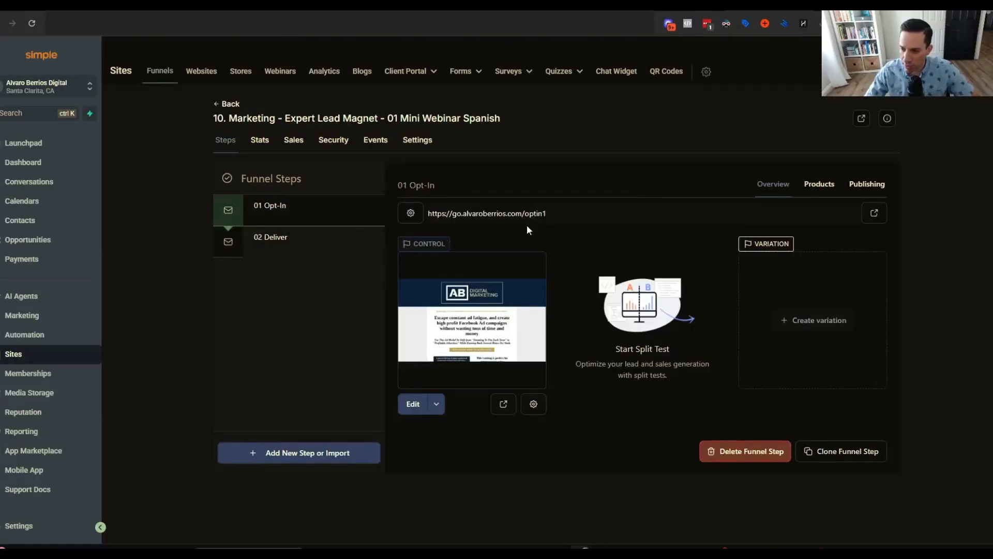
Select the opt-in step's page address and open a new maximized Chrome window.
{"action": "left_click_drag", "start_coordinate": [562, 213], "coordinate": [425, 213]}
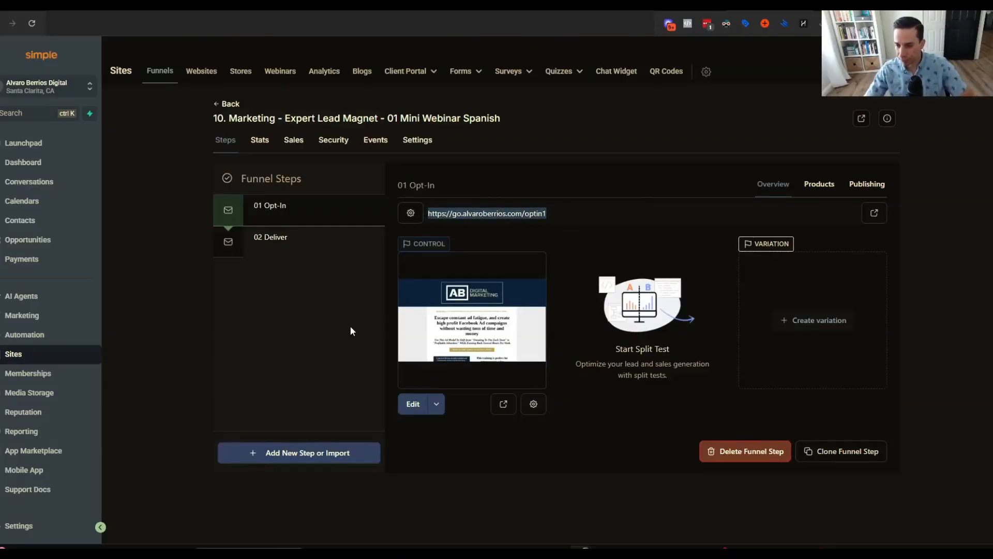
{"action": "left_click", "coordinate": [614, 157]}
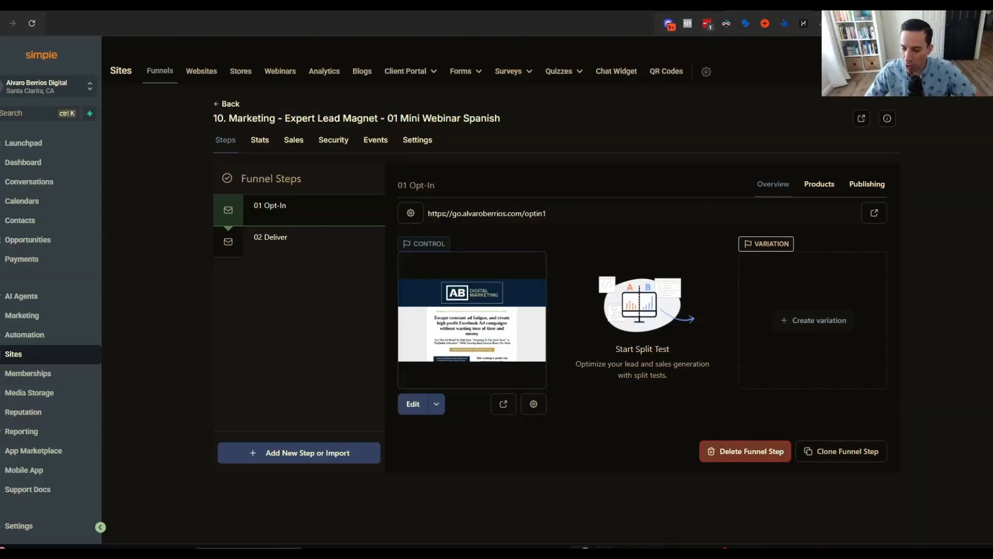
{"action": "right_click", "coordinate": [604, 550]}
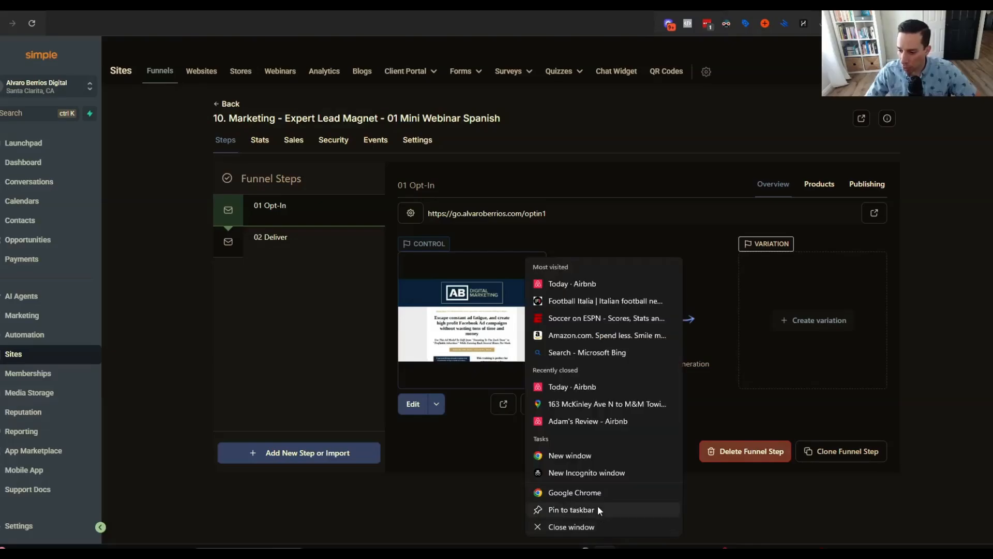
{"action": "left_click", "coordinate": [600, 454]}
{"action": "left_click", "coordinate": [776, 40]}
{"action": "left_click", "coordinate": [811, 23]}
{"action": "left_click", "coordinate": [805, 18]}
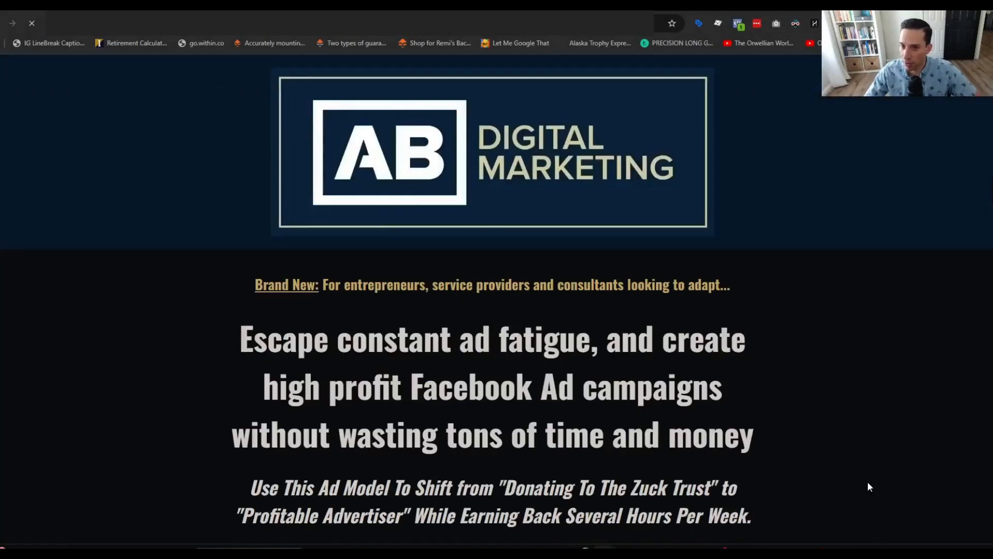
Check which pixel events fire on the live opt-in page using Meta Pixel Helper.
{"action": "left_click", "coordinate": [738, 23]}
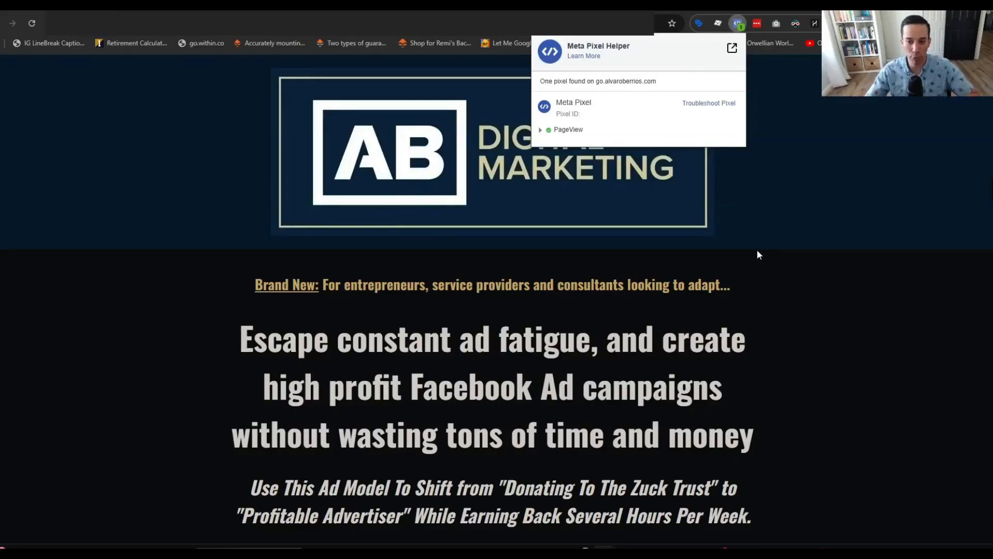
{"action": "left_click", "coordinate": [740, 267]}
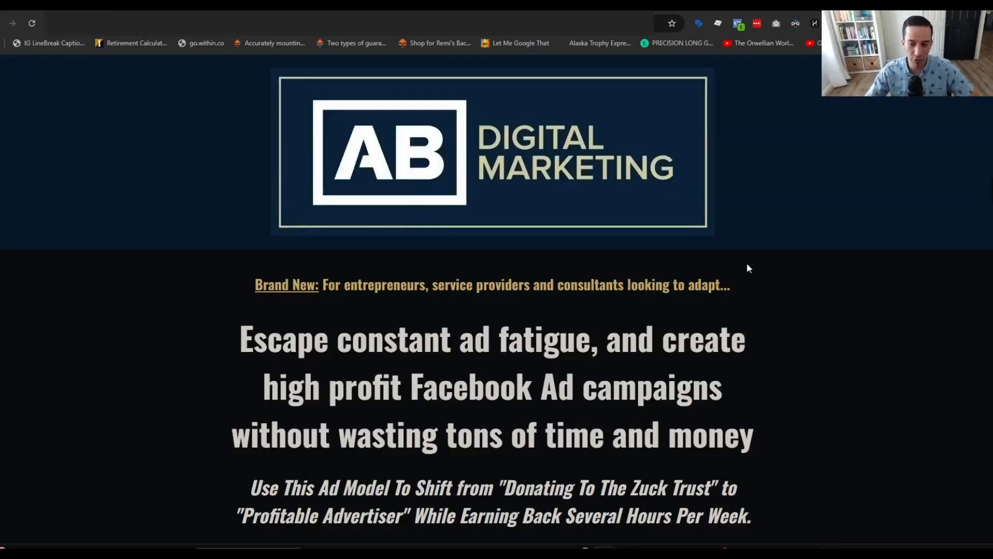
{"action": "scroll", "coordinate": [746, 263], "scroll_direction": "down", "scroll_amount": 7}
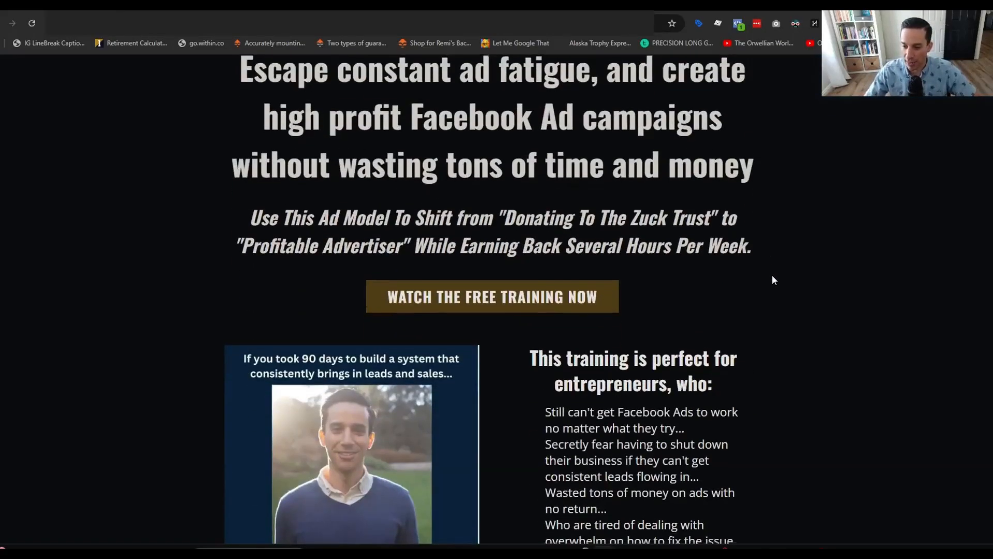
Submit the sign-up form with name 'test' and the saved test e-mail address.
{"action": "left_click", "coordinate": [459, 204]}
{"action": "left_click", "coordinate": [413, 310]}
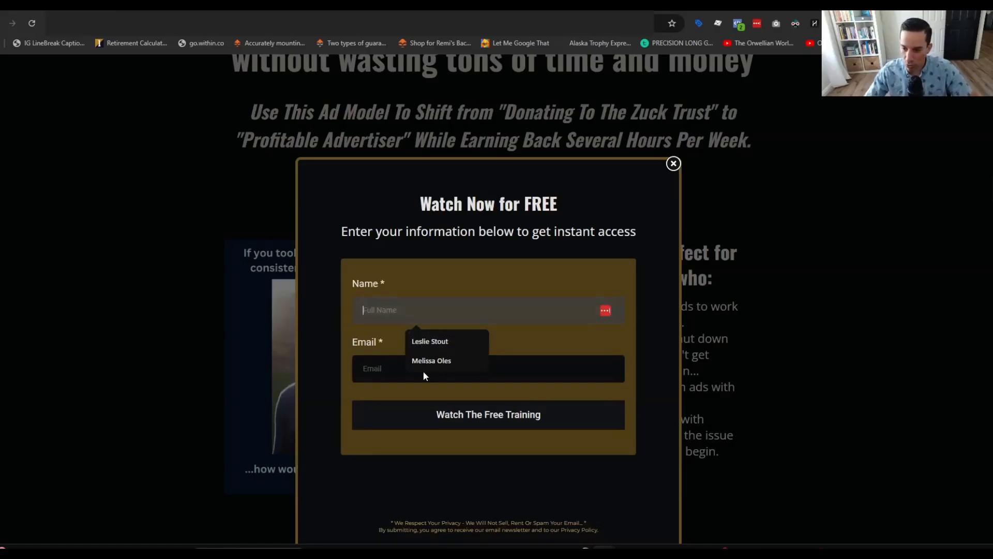
{"action": "type", "text": "test"}
{"action": "left_click", "coordinate": [393, 373]}
{"action": "type", "text": "test"}
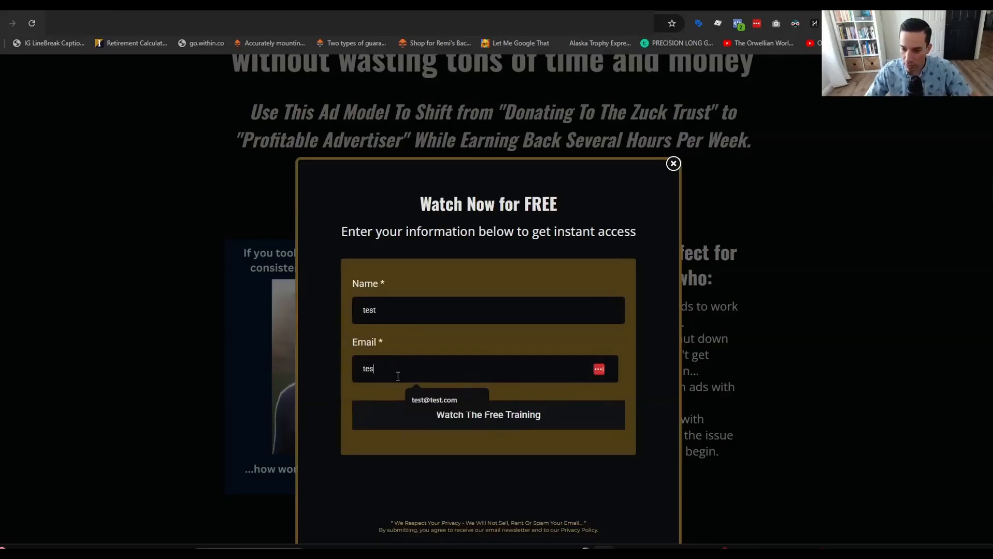
{"action": "left_click", "coordinate": [409, 399]}
{"action": "left_click", "coordinate": [445, 422]}
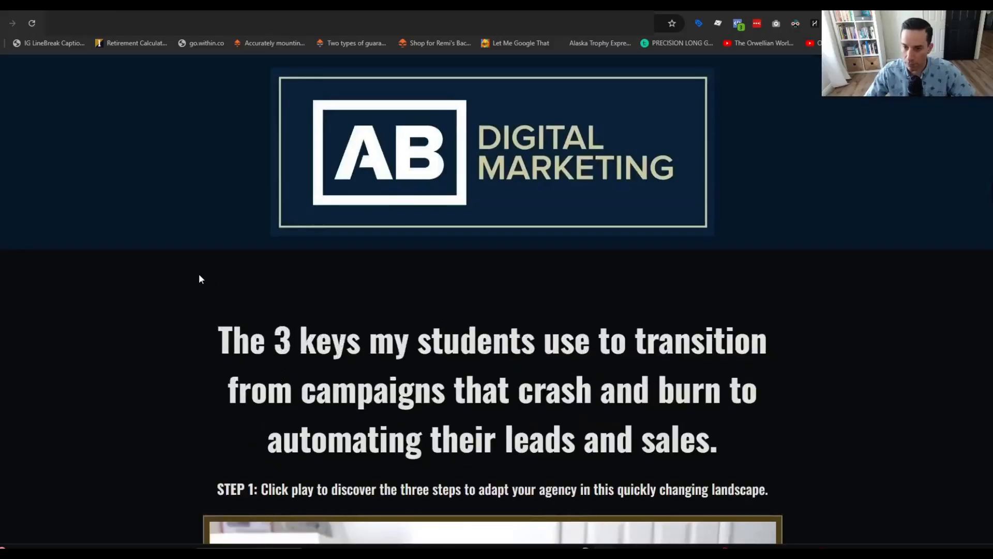
{"action": "left_click", "coordinate": [739, 23]}
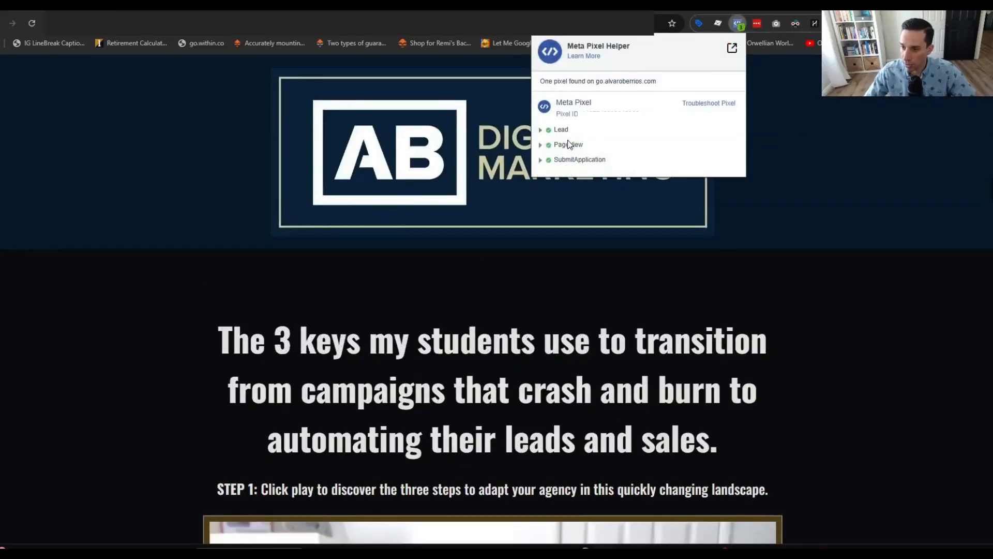
{"action": "left_click", "coordinate": [541, 160]}
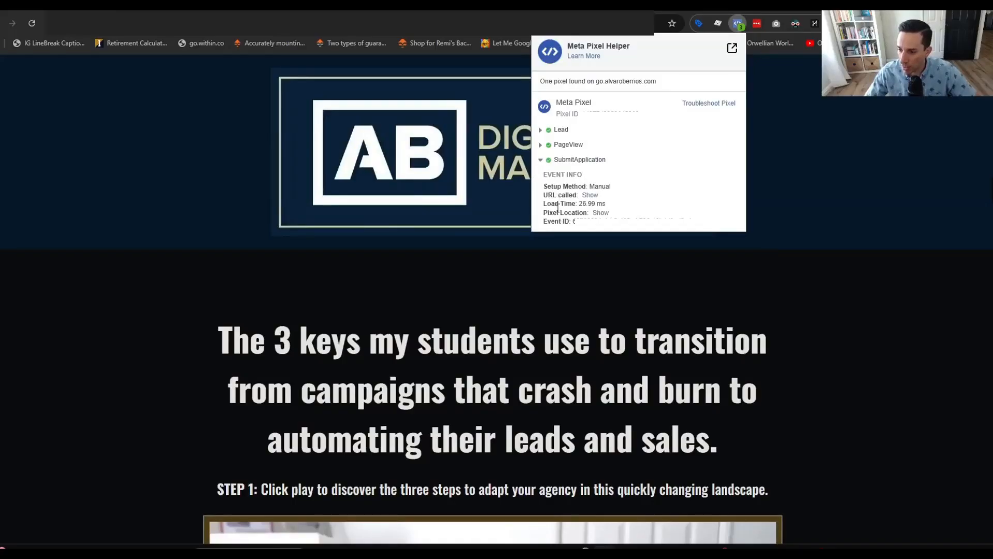
{"action": "left_click", "coordinate": [540, 161]}
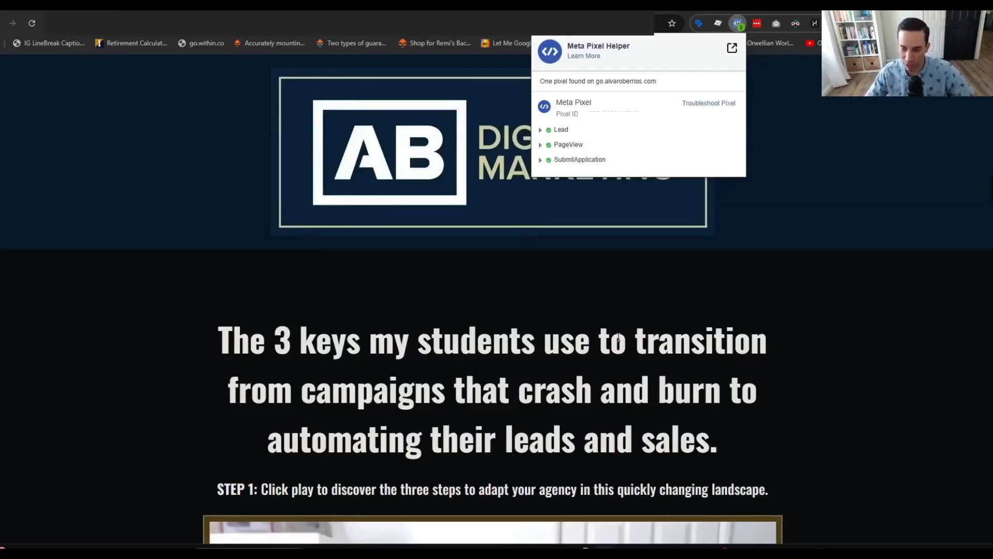
{"action": "left_click", "coordinate": [541, 130]}
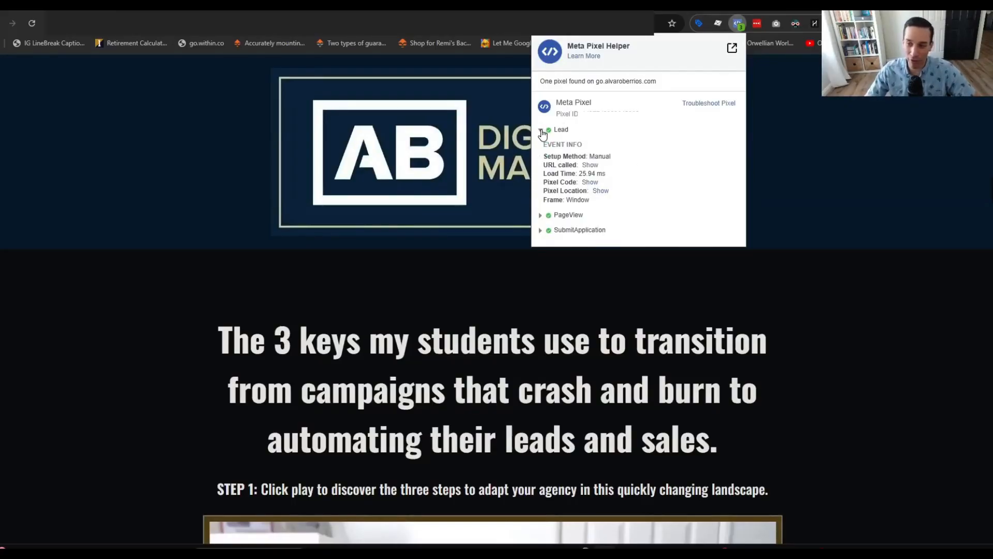
{"action": "left_click", "coordinate": [541, 132]}
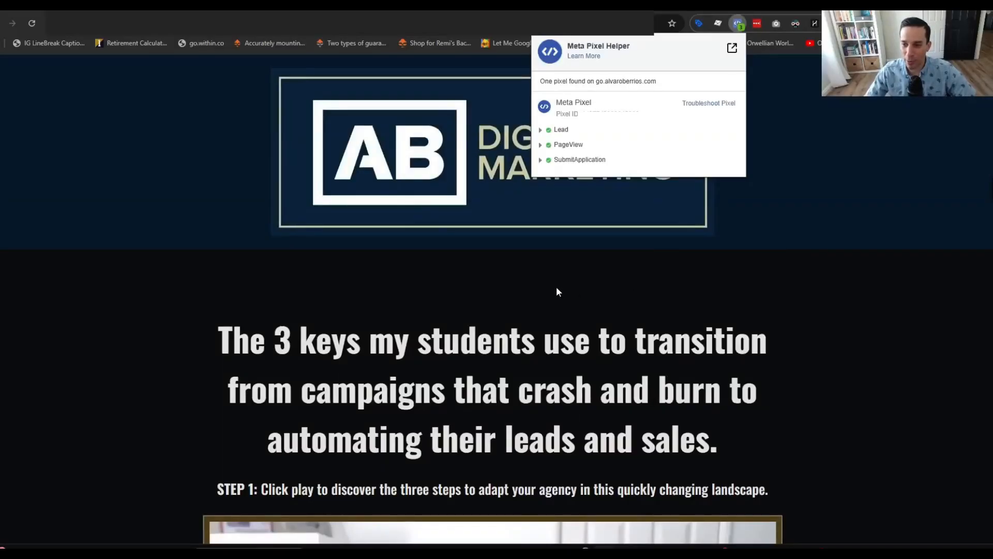
{"action": "left_click", "coordinate": [554, 331]}
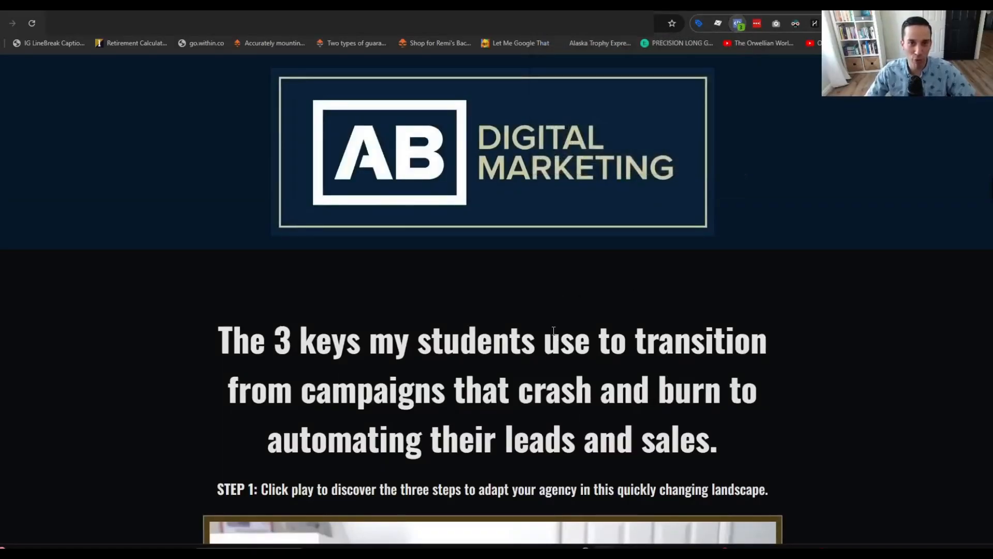